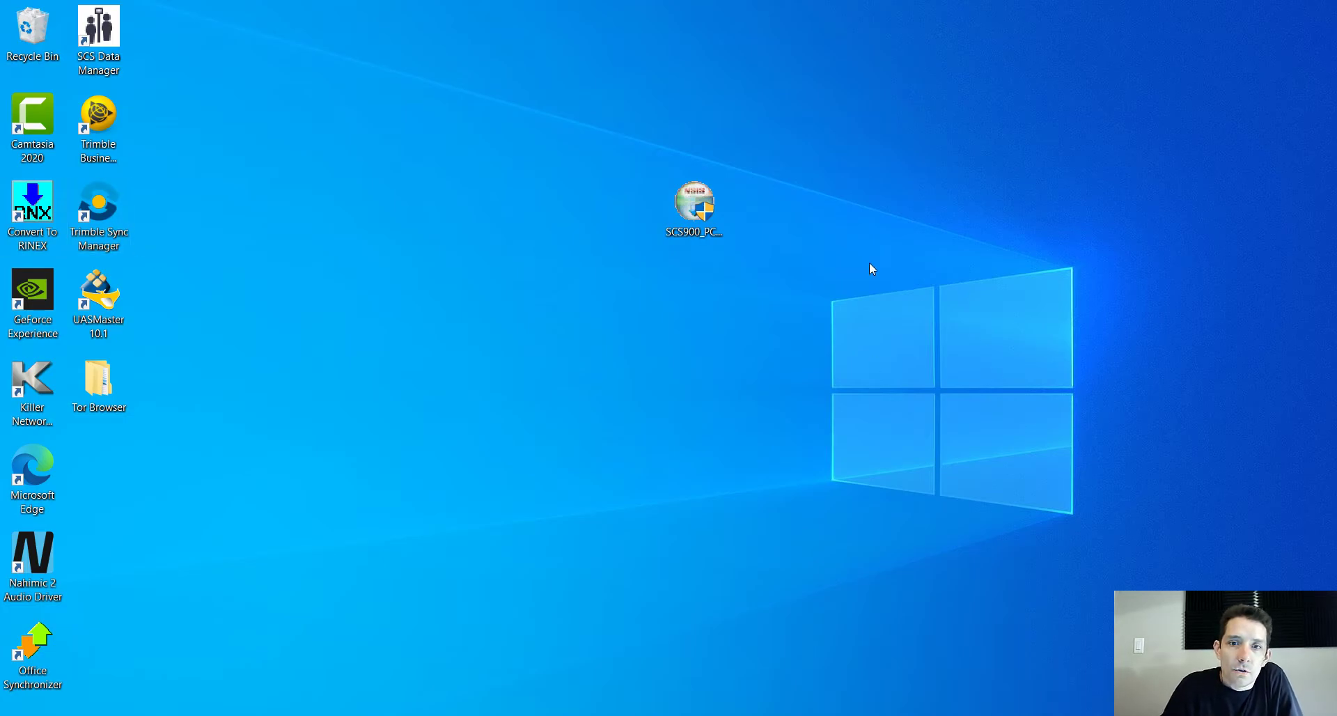
# - In Edge, scroll the Support A-Z list and open the SCS900 Site Controller Software page
pyautogui.click(683, 198)
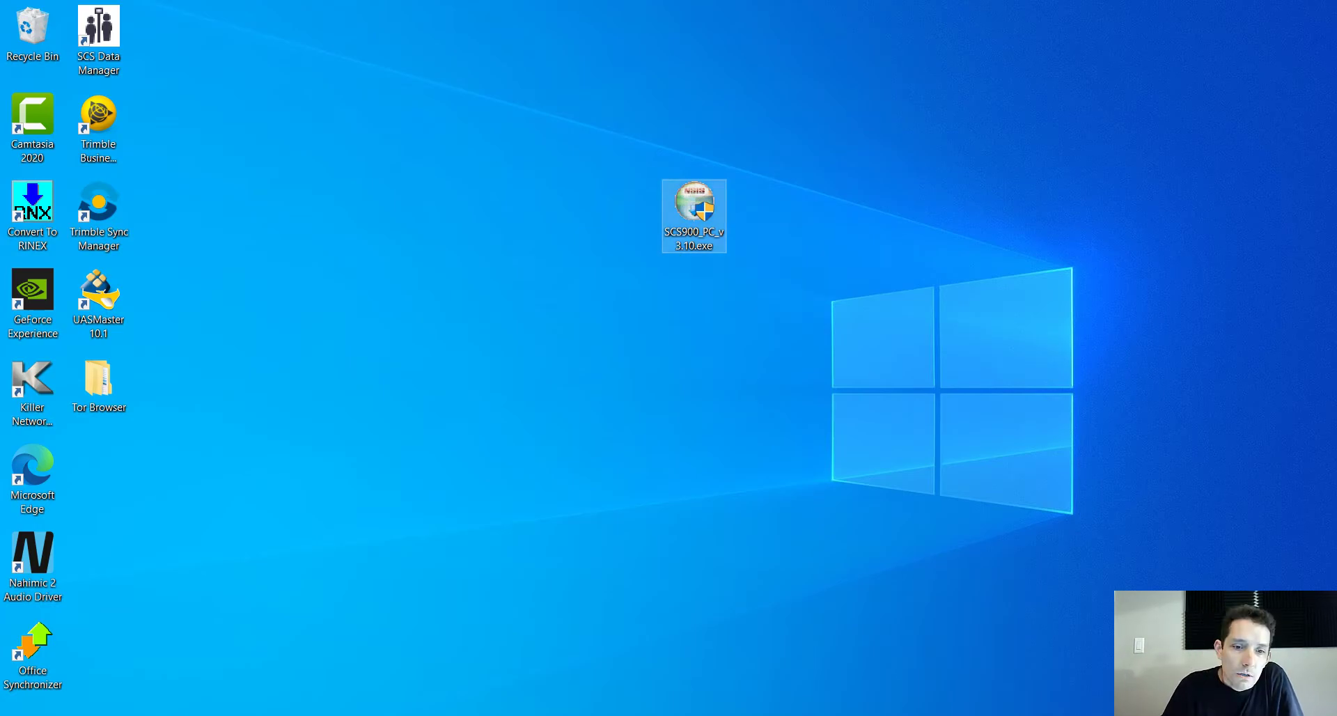
pyautogui.click(496, 711)
pyautogui.scroll(20, 598, 376)
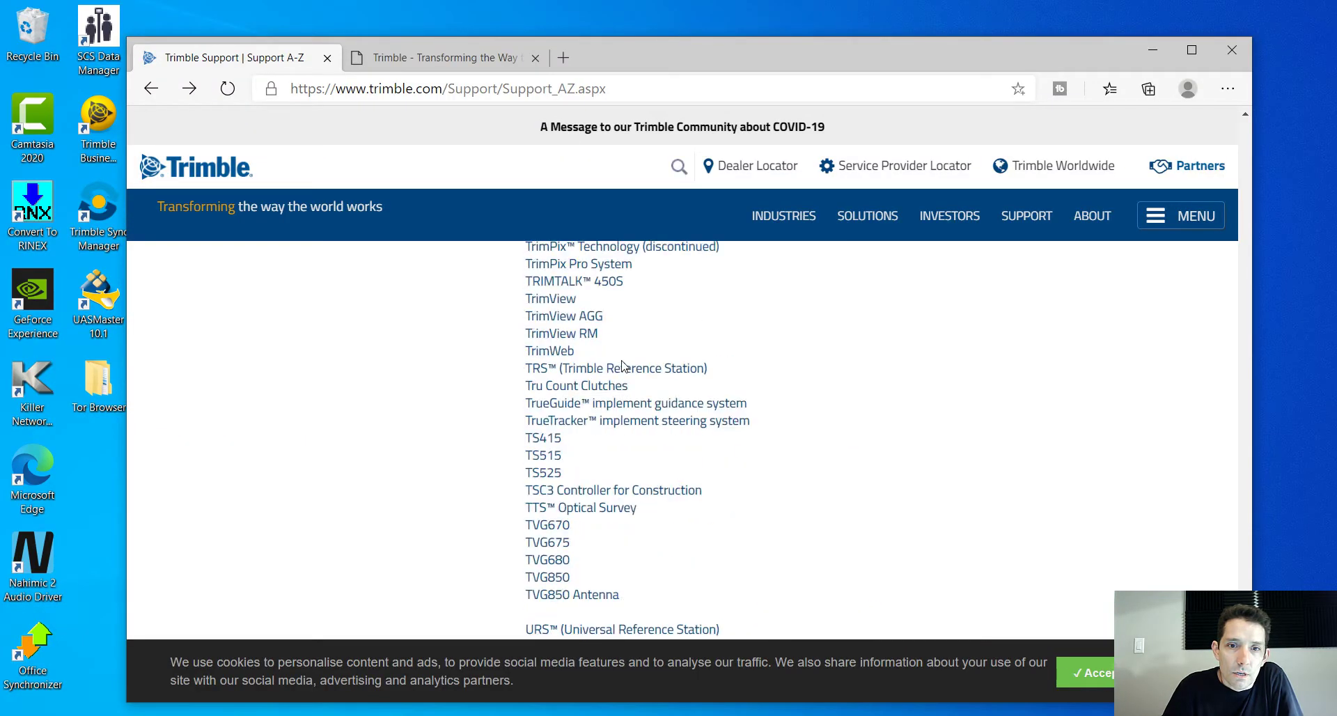
pyautogui.scroll(15, 622, 377)
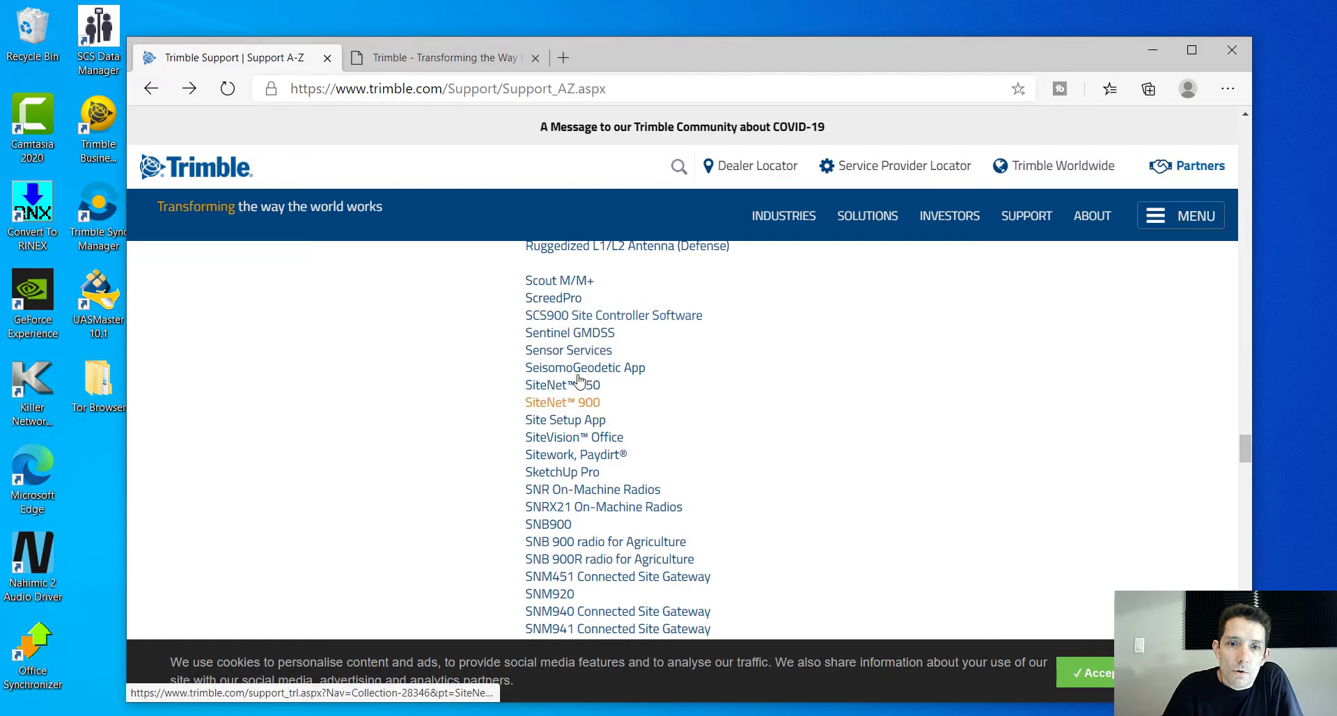
pyautogui.scroll(5, 583, 376)
pyautogui.scroll(-5, 584, 376)
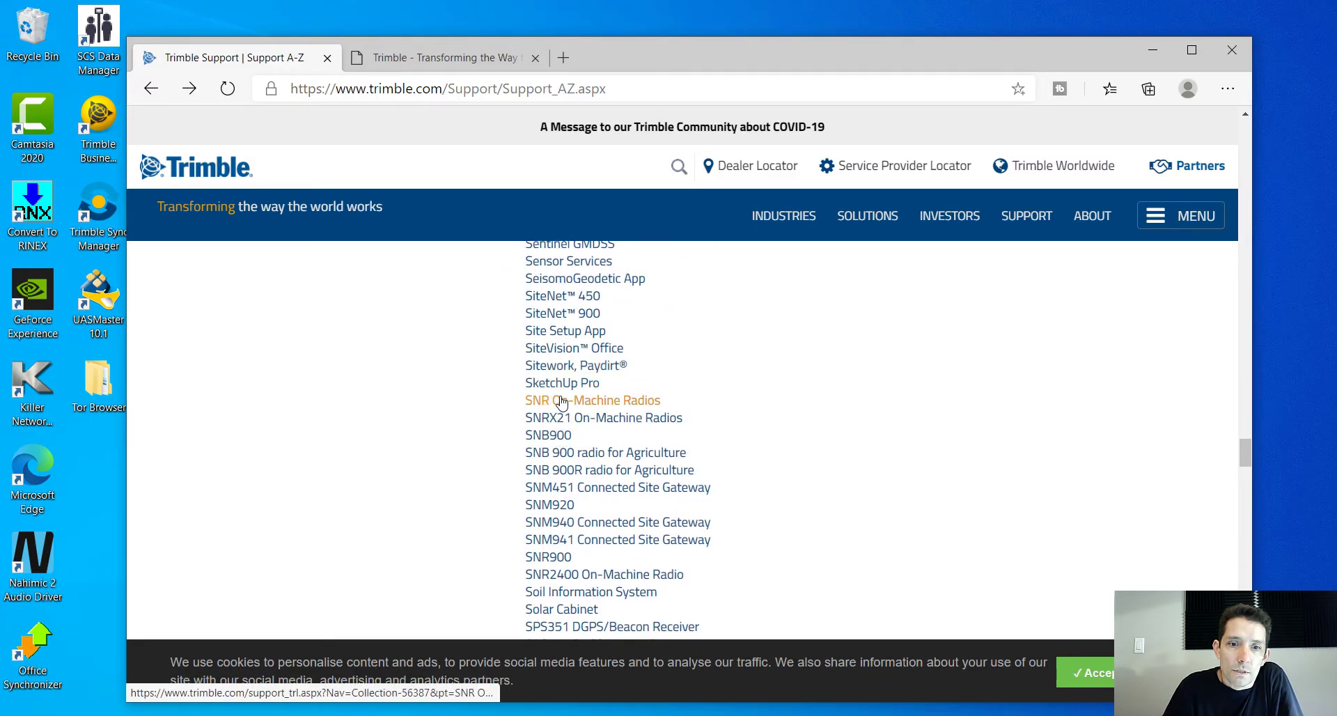
pyautogui.scroll(6, 562, 402)
pyautogui.scroll(-3, 557, 407)
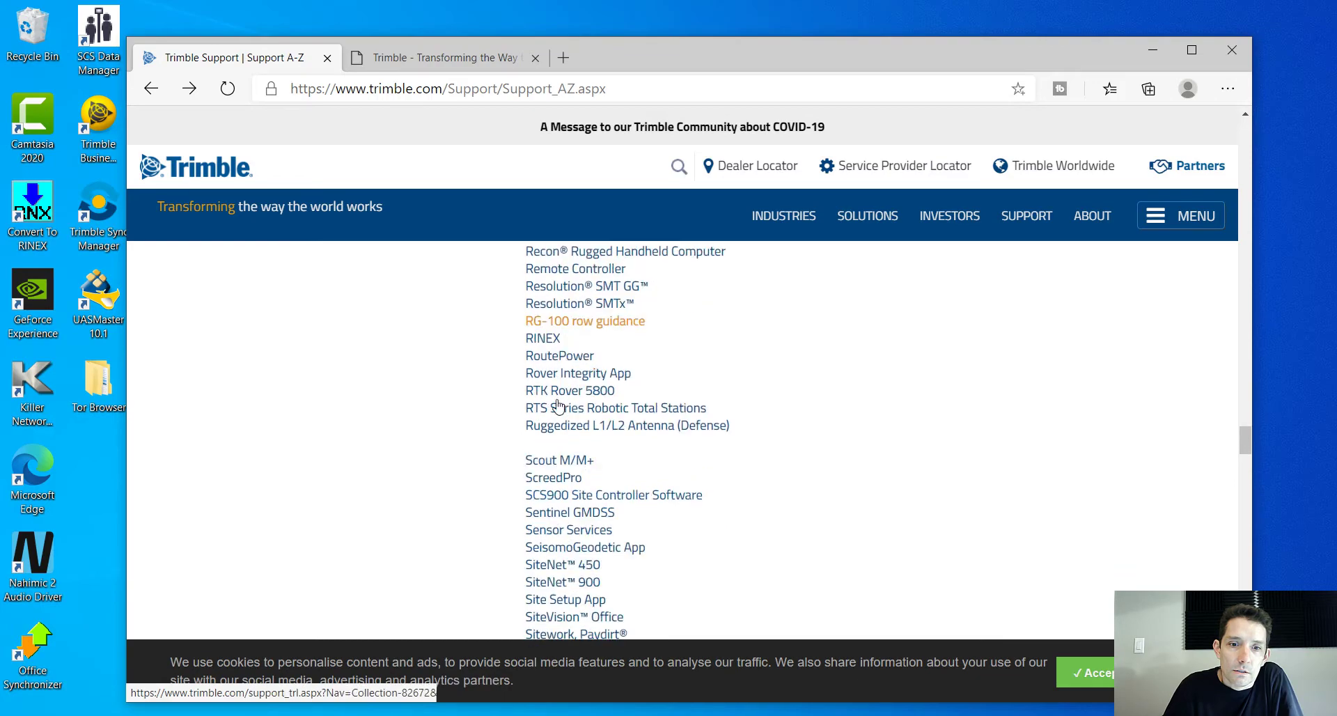
pyautogui.click(584, 493)
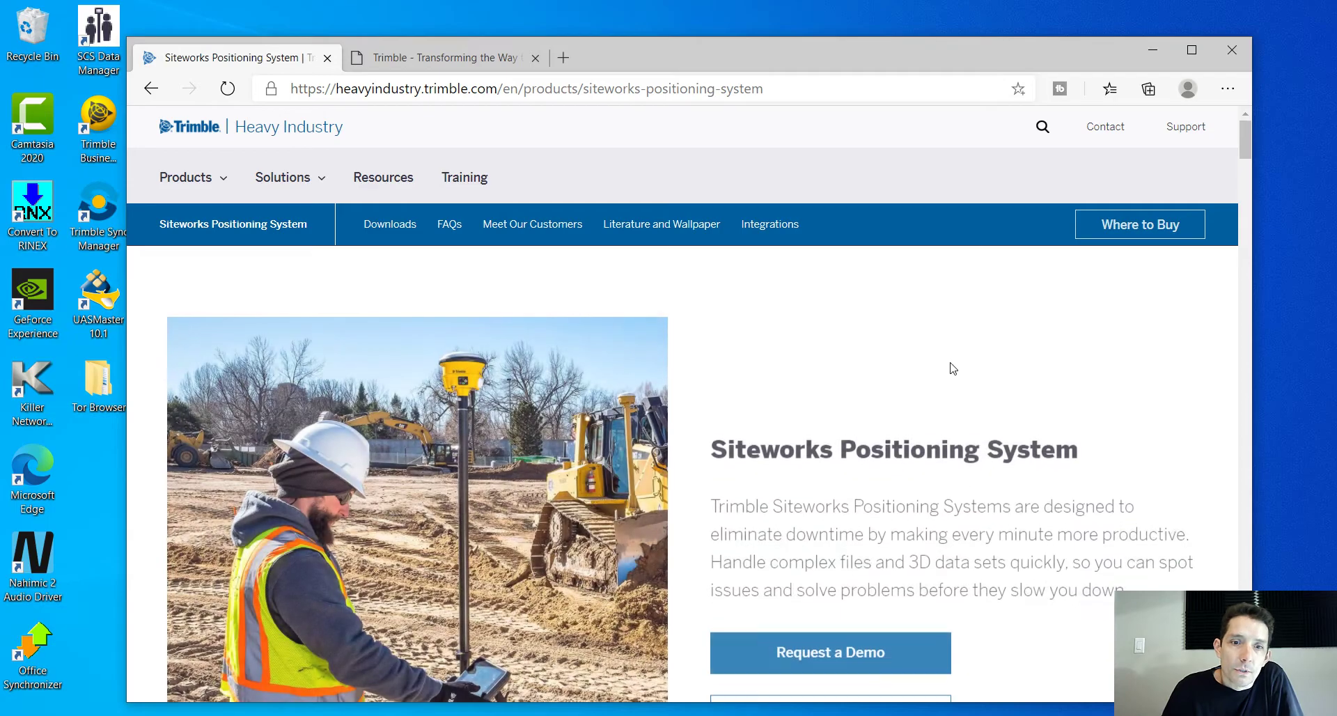
# - Run SCS900_PC_v3.10.exe, install to the default folder, and finish with the emulator launching
pyautogui.click(1153, 49)
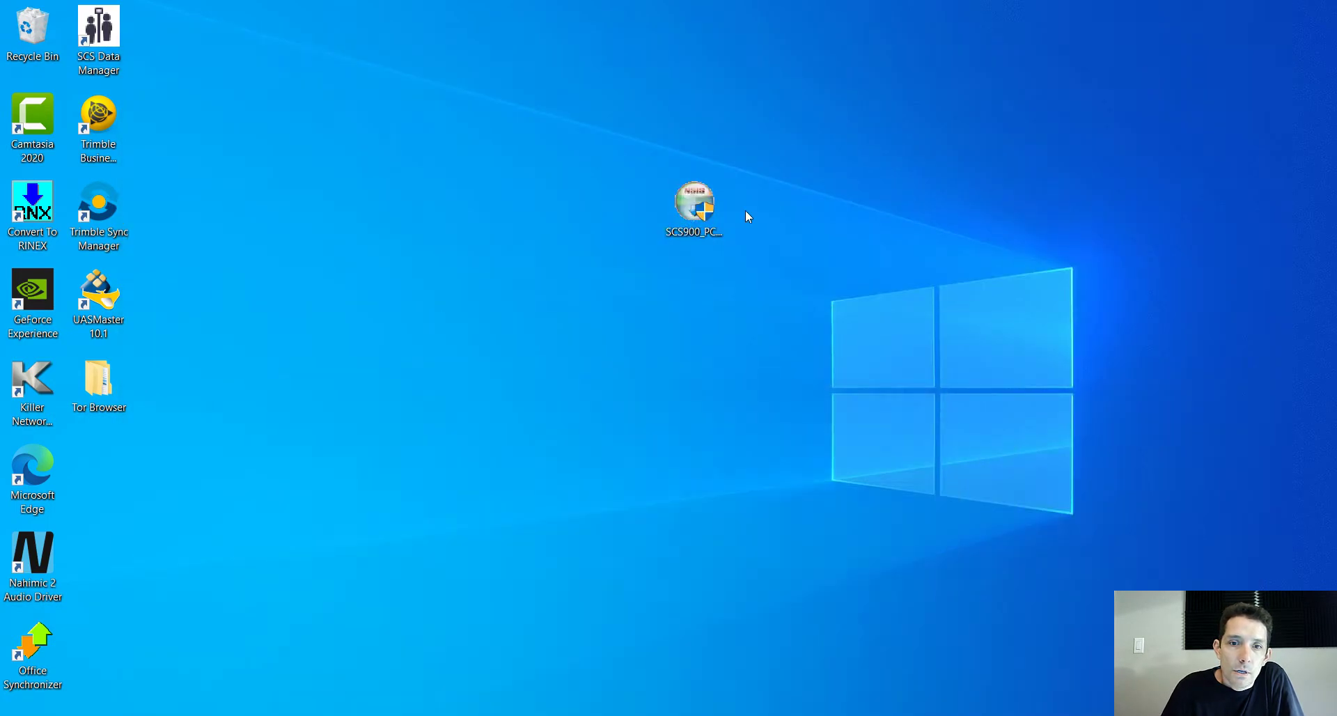
pyautogui.click(697, 210)
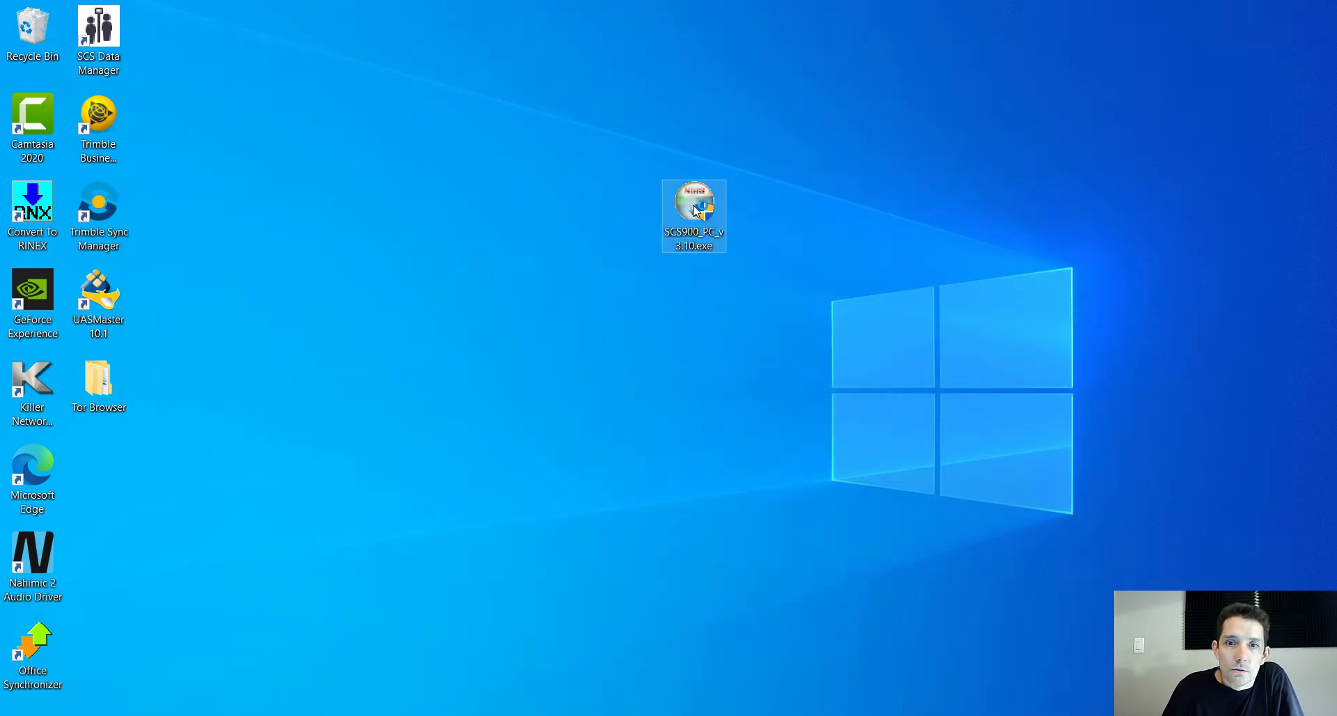
pyautogui.doubleClick(697, 210)
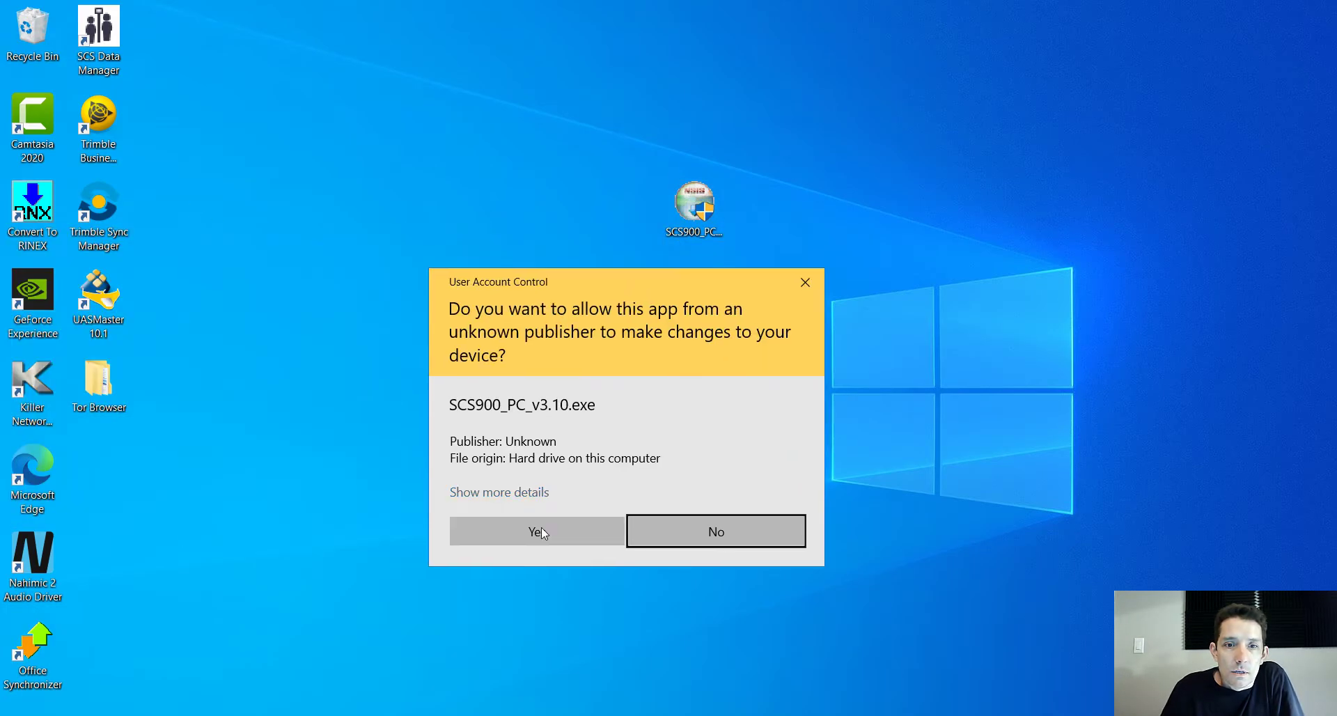
pyautogui.click(553, 530)
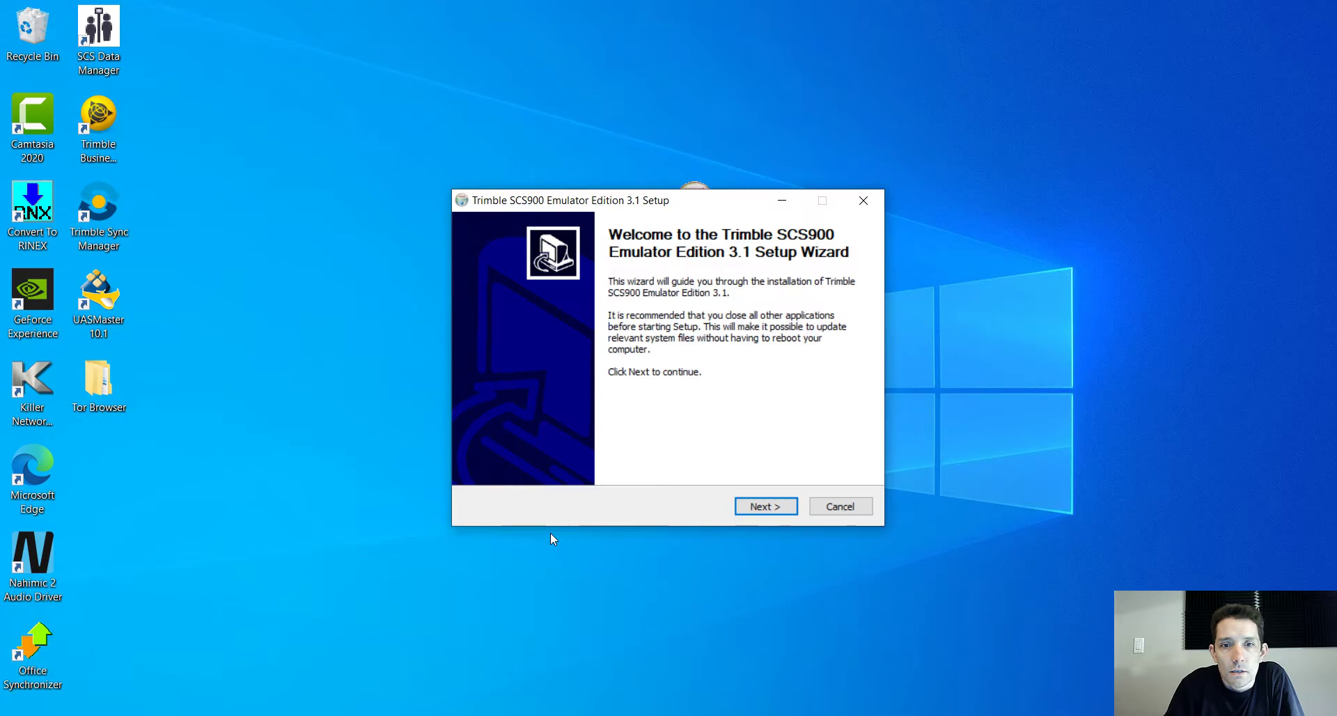
pyautogui.click(772, 507)
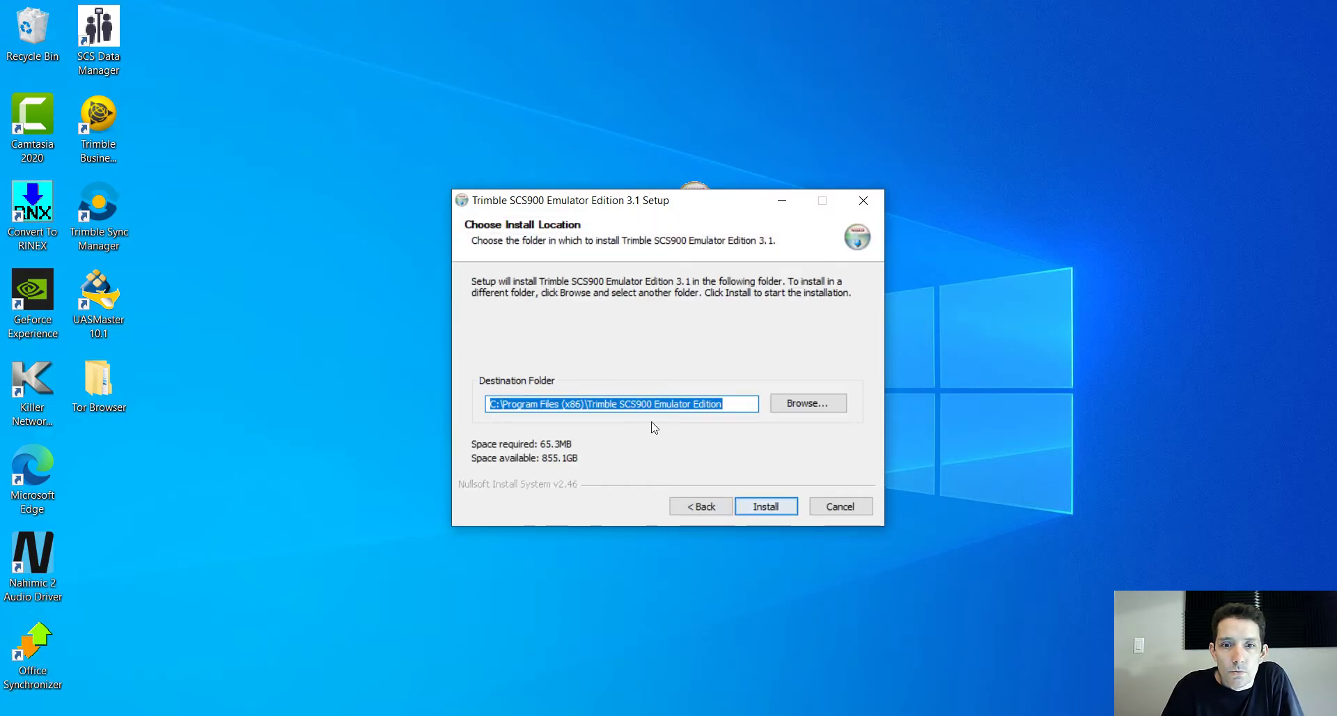
pyautogui.click(778, 509)
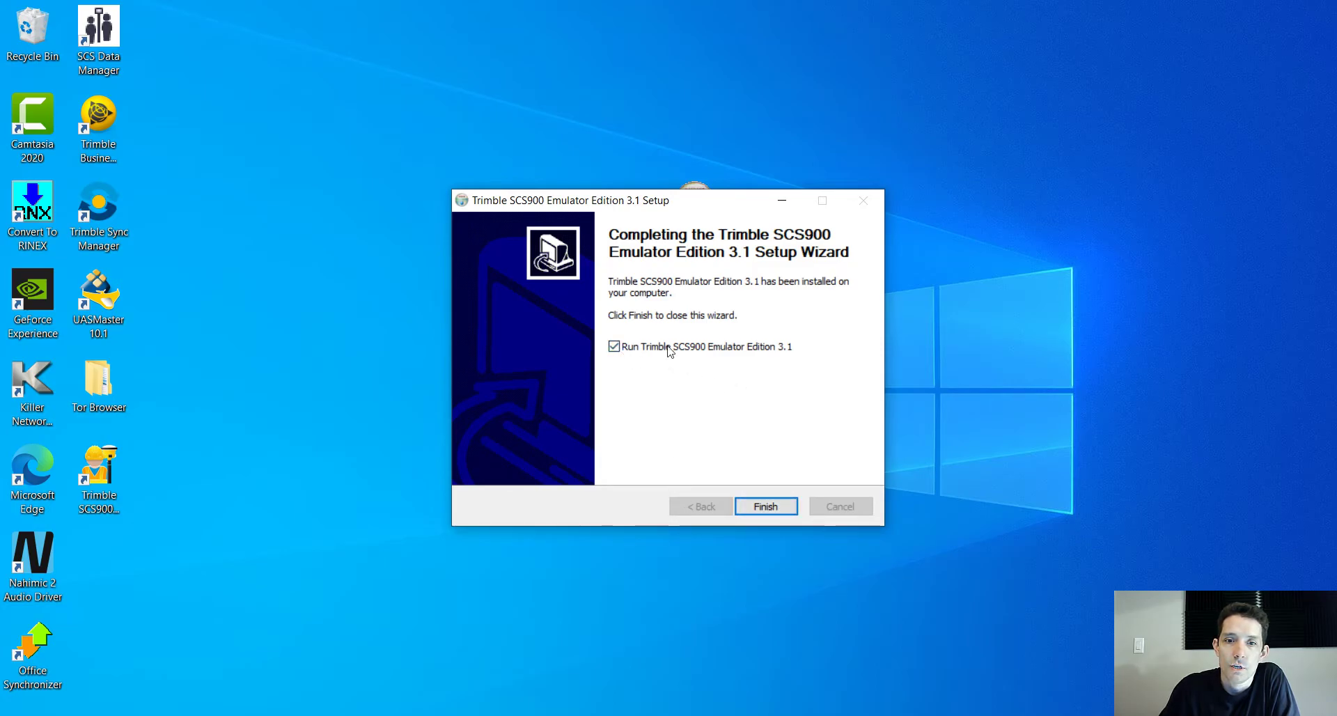
pyautogui.click(765, 506)
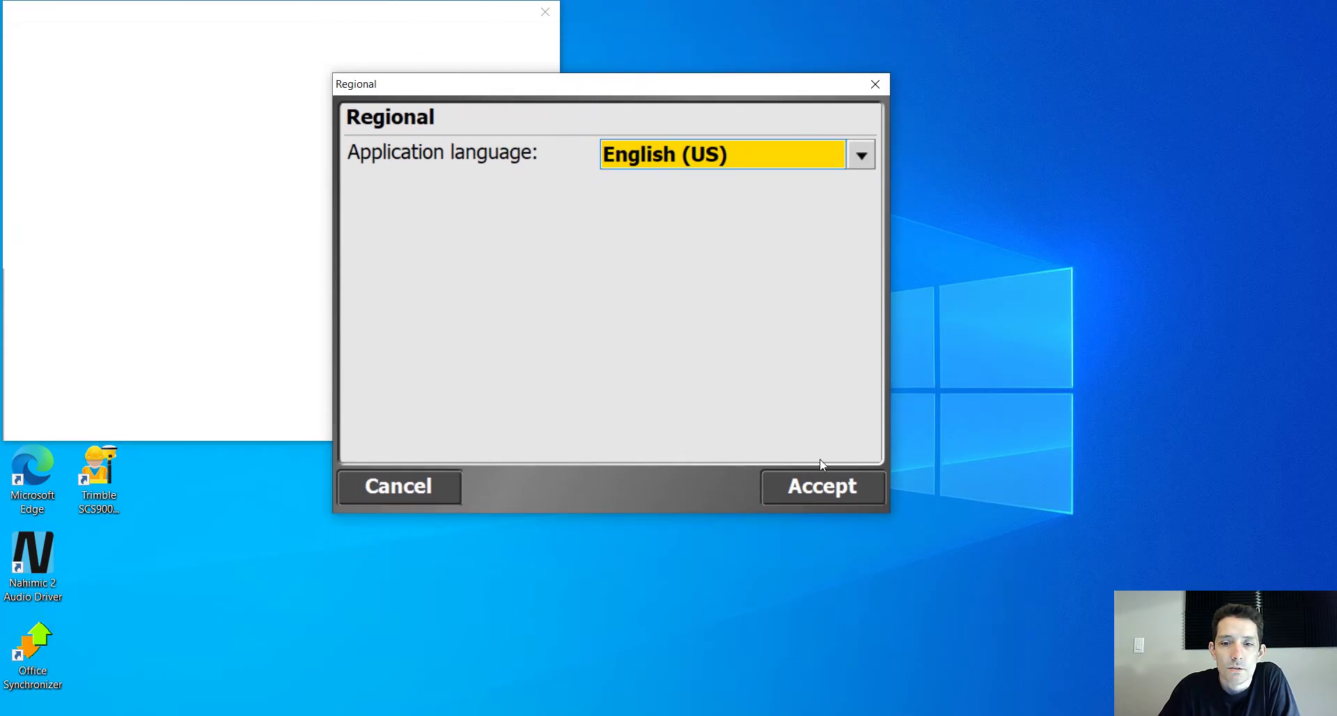
# - Keep English (US) as the application language and continue startup
pyautogui.click(862, 155)
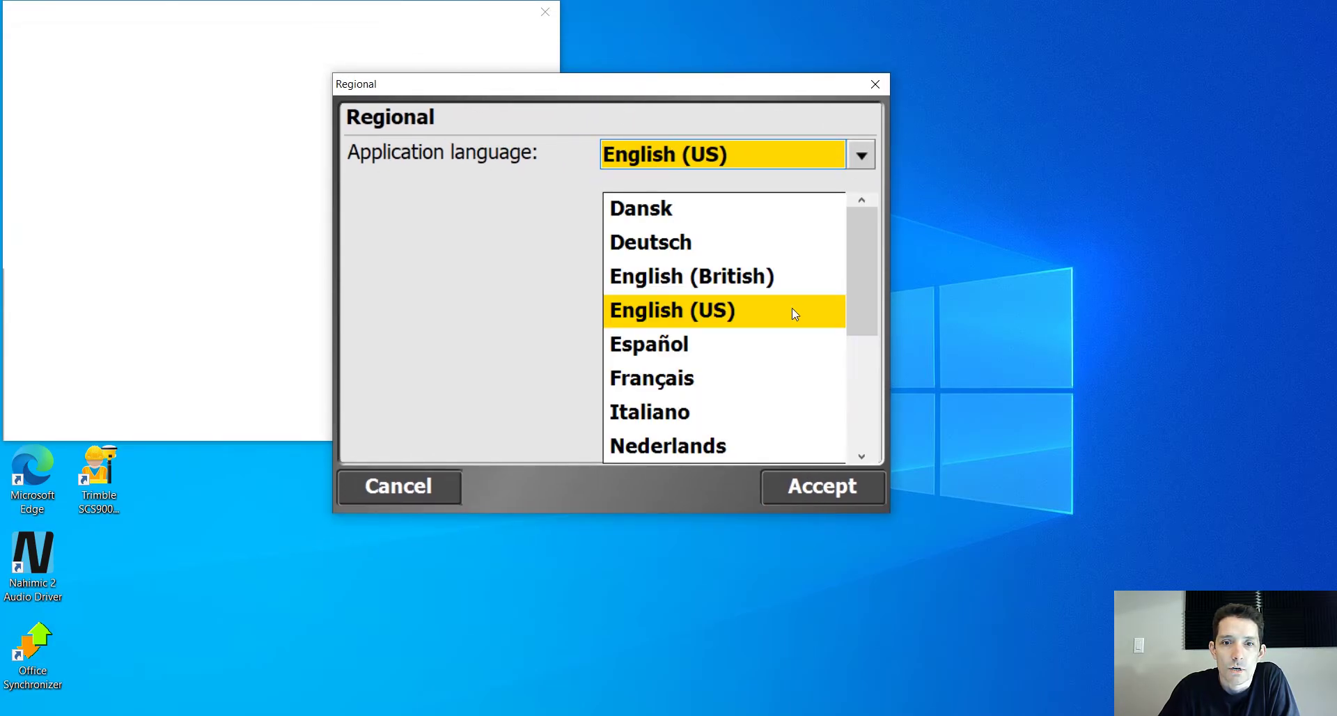
pyautogui.click(856, 503)
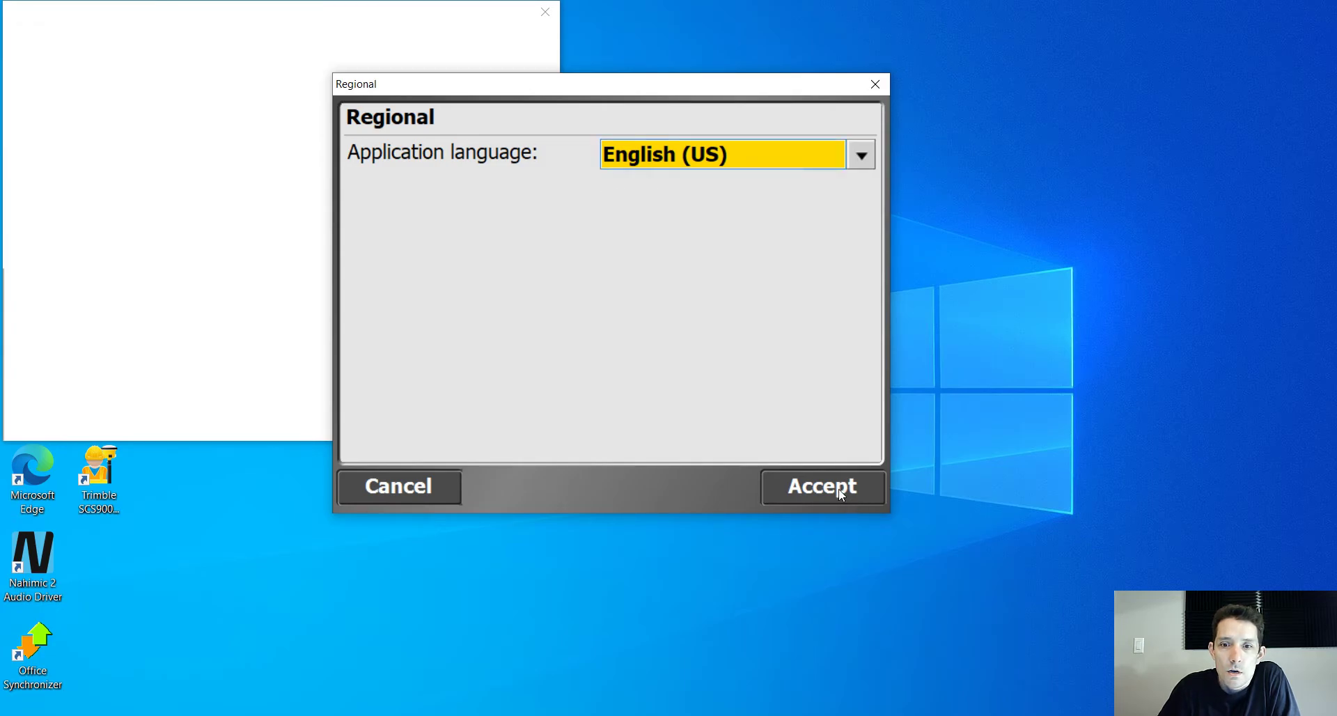
pyautogui.click(841, 493)
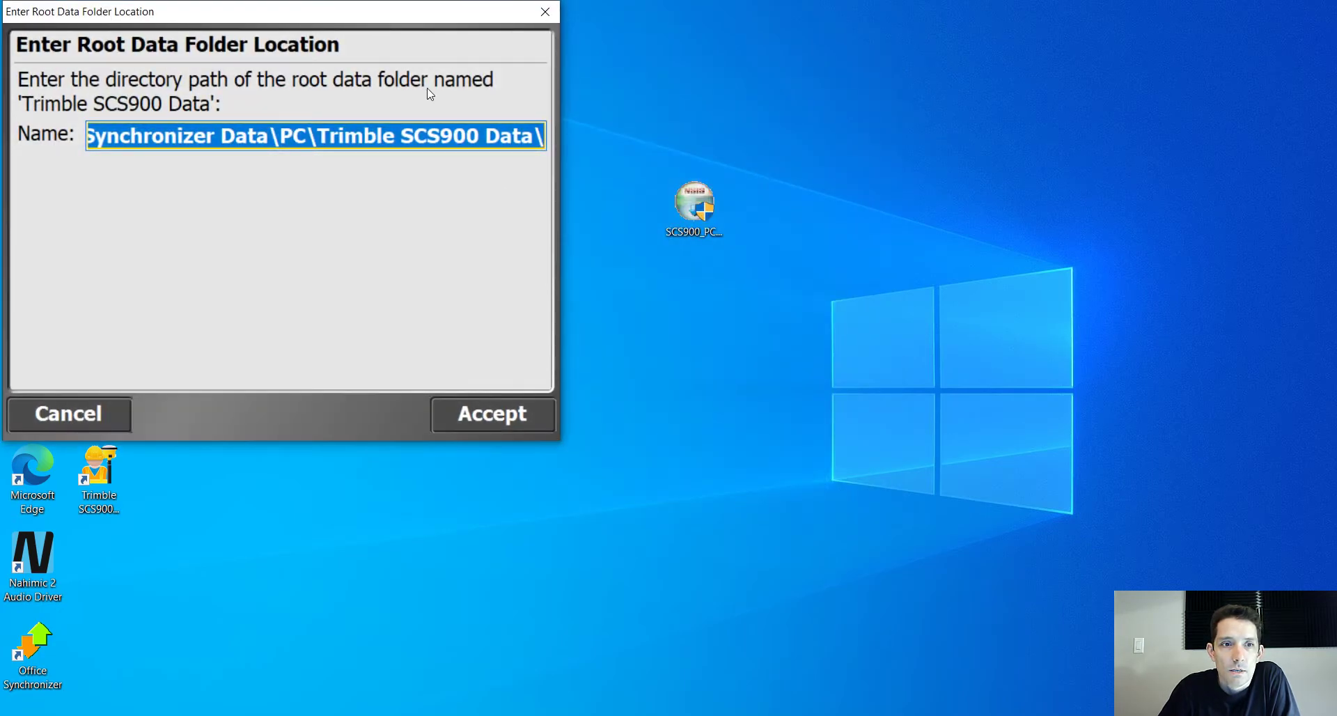
# - Locate C:\Trimble Synchronizer Data in File Explorer and accept it as the root data folder
pyautogui.moveTo(353, 14); pyautogui.dragTo(612, 43)
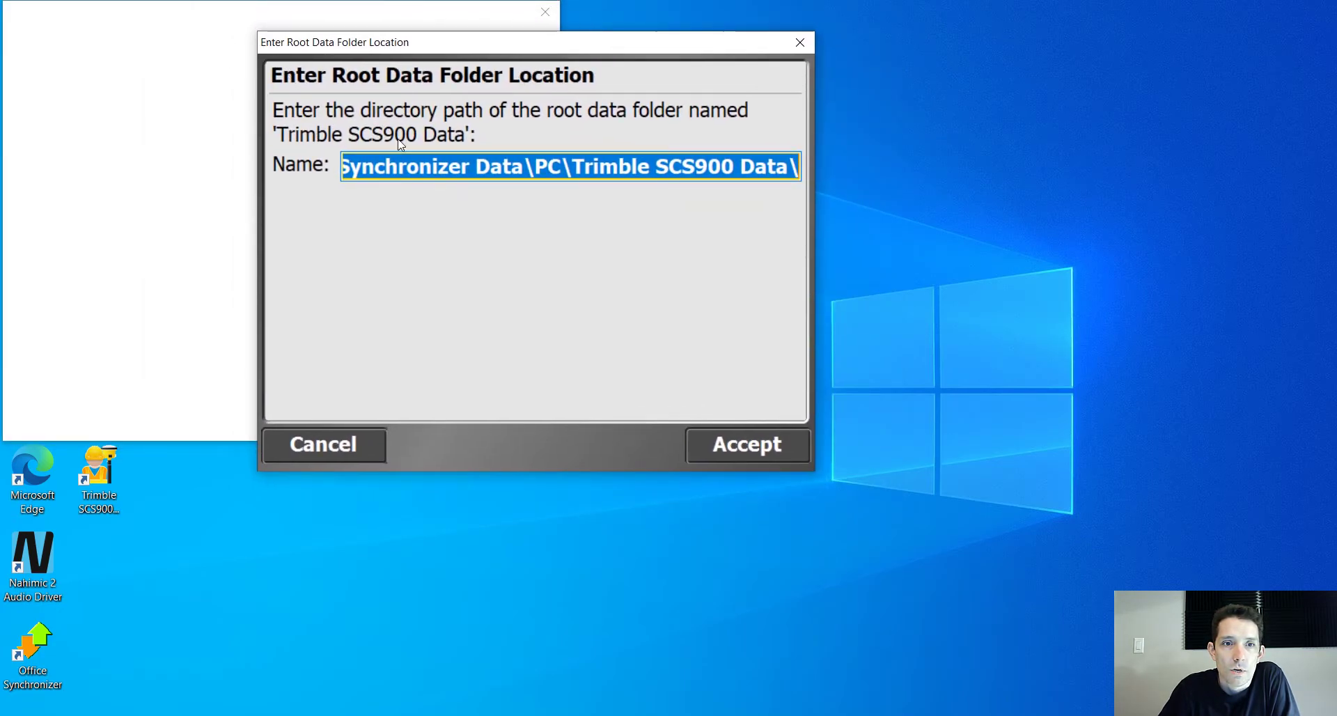
pyautogui.click(420, 170)
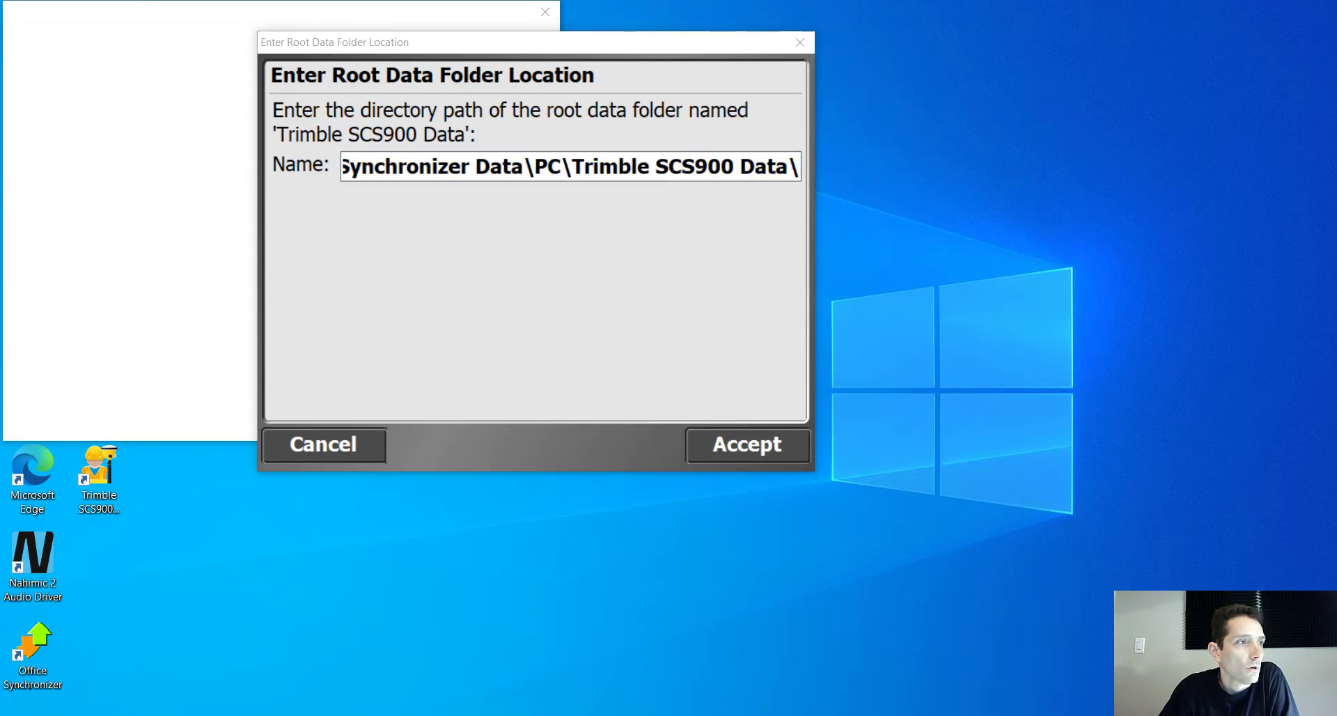
pyautogui.press('super+e')
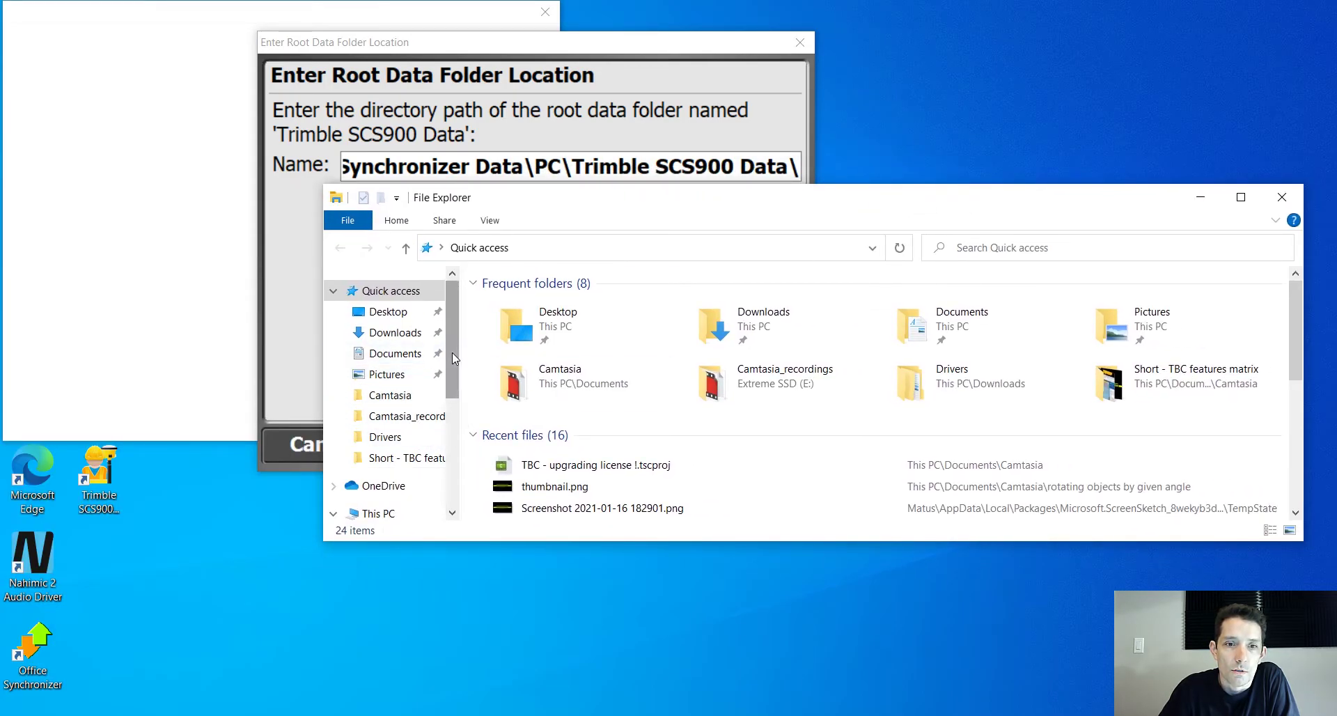
pyautogui.moveTo(453, 352); pyautogui.dragTo(458, 435)
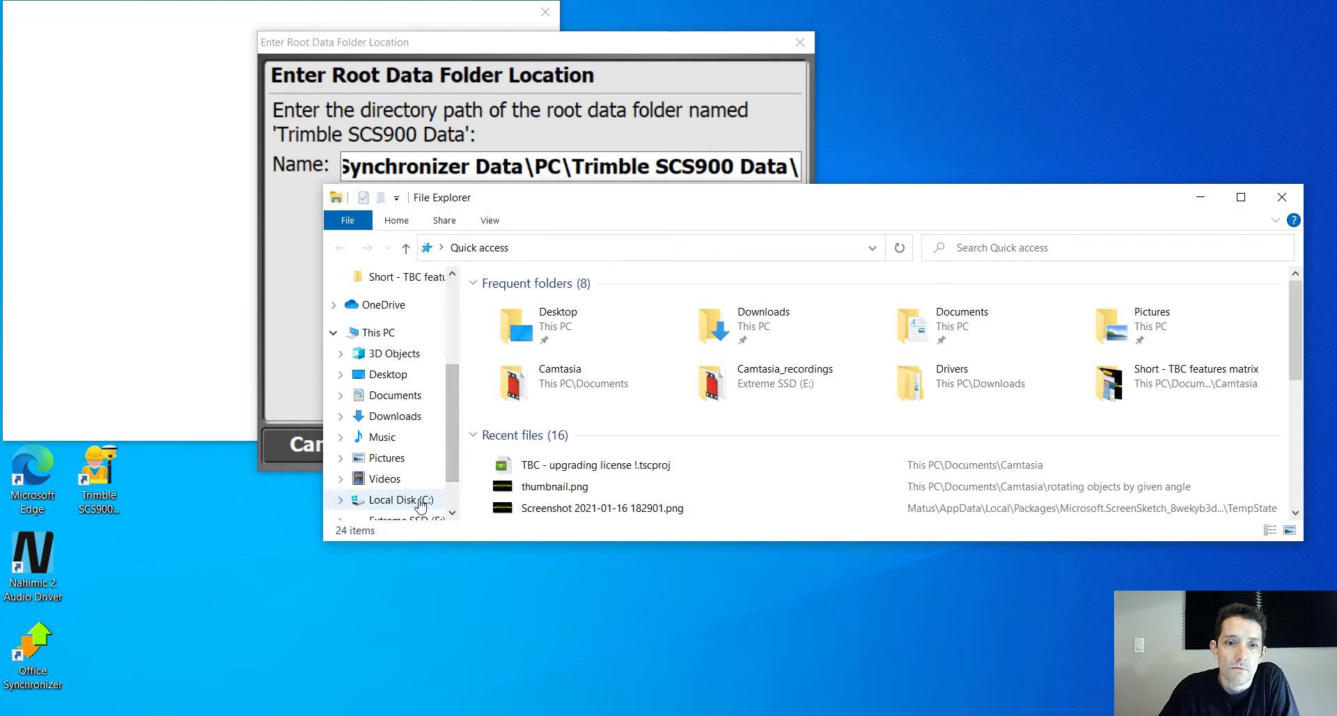
pyautogui.click(427, 501)
pyautogui.doubleClick(526, 418)
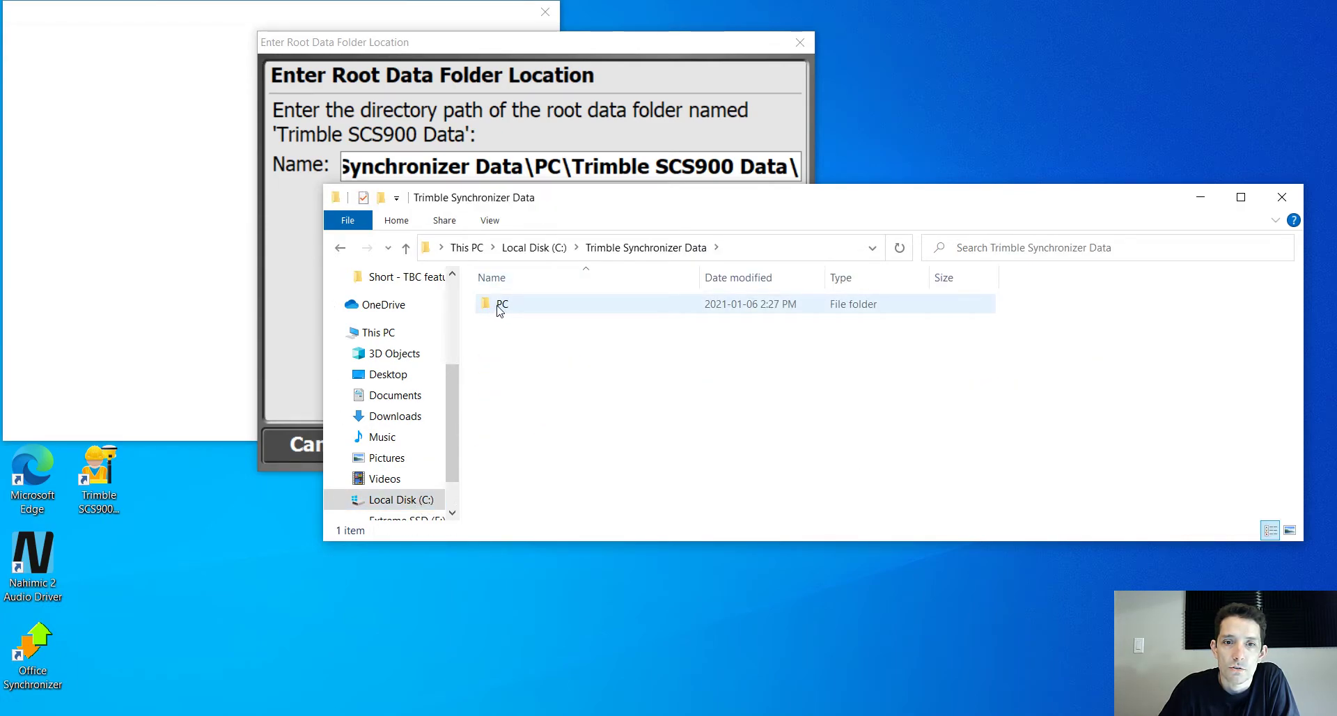
pyautogui.click(708, 45)
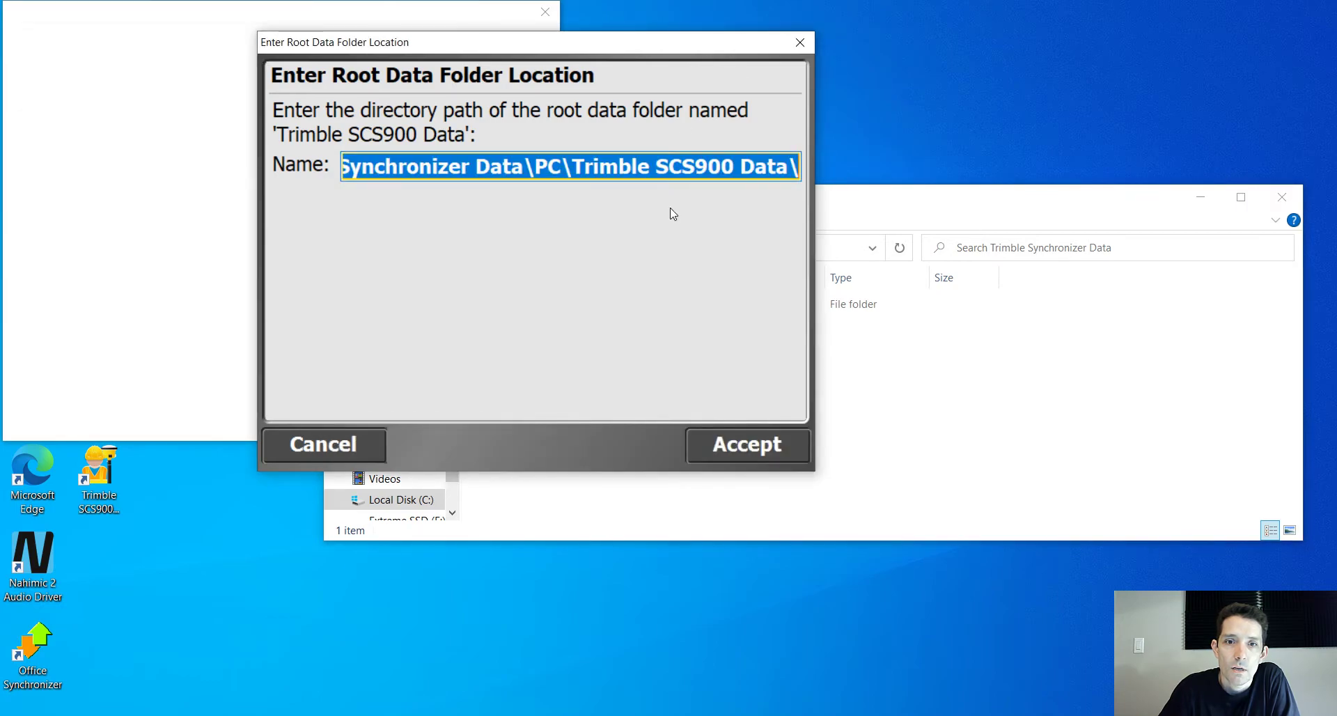
pyautogui.click(740, 440)
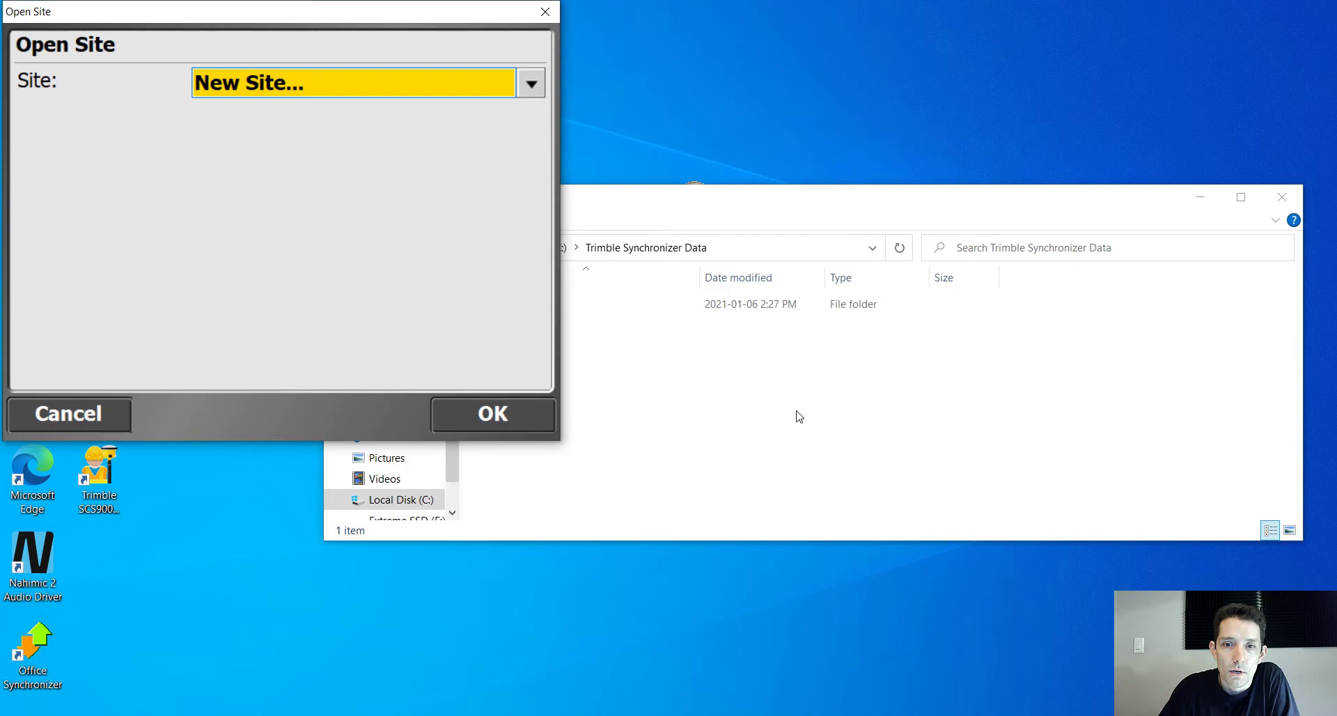
# - Compare the site list with the Trimble SCS900 Data folder and pick the 2020 - Evansburg site
pyautogui.click(800, 417)
pyautogui.doubleClick(558, 306)
pyautogui.doubleClick(600, 305)
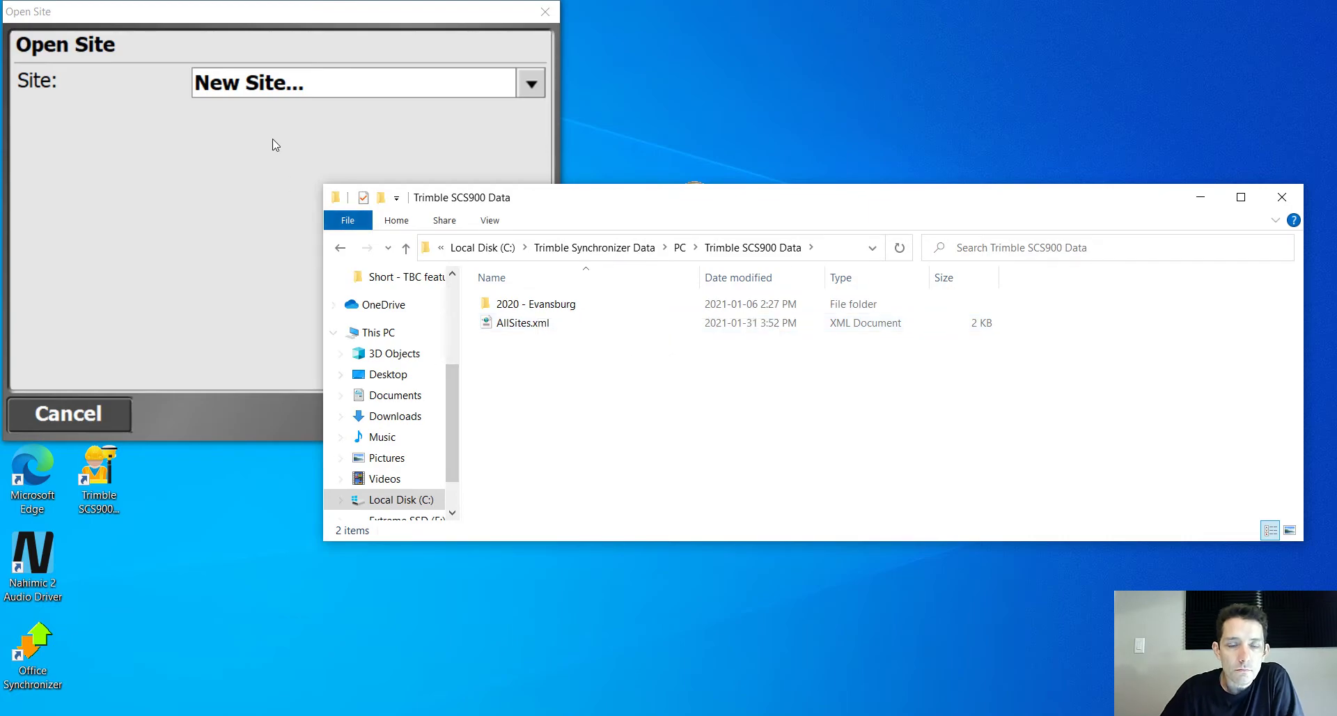
pyautogui.click(532, 85)
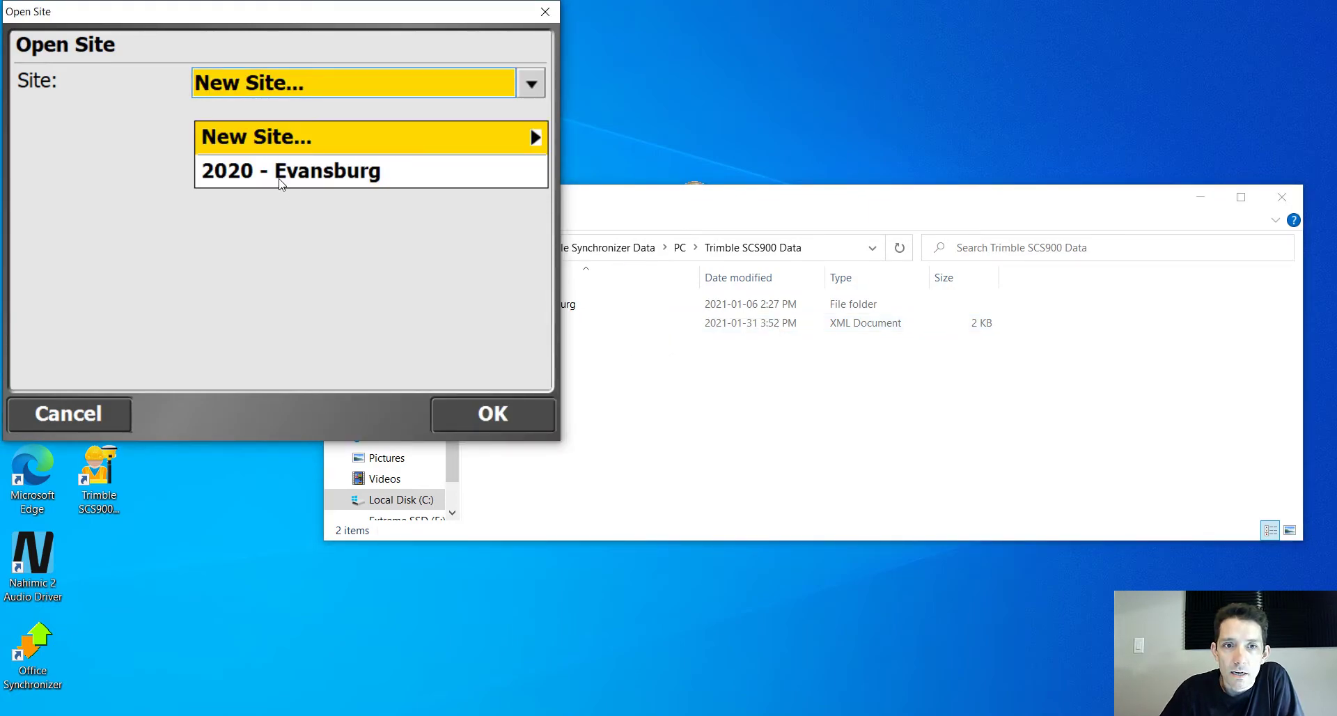
pyautogui.click(806, 398)
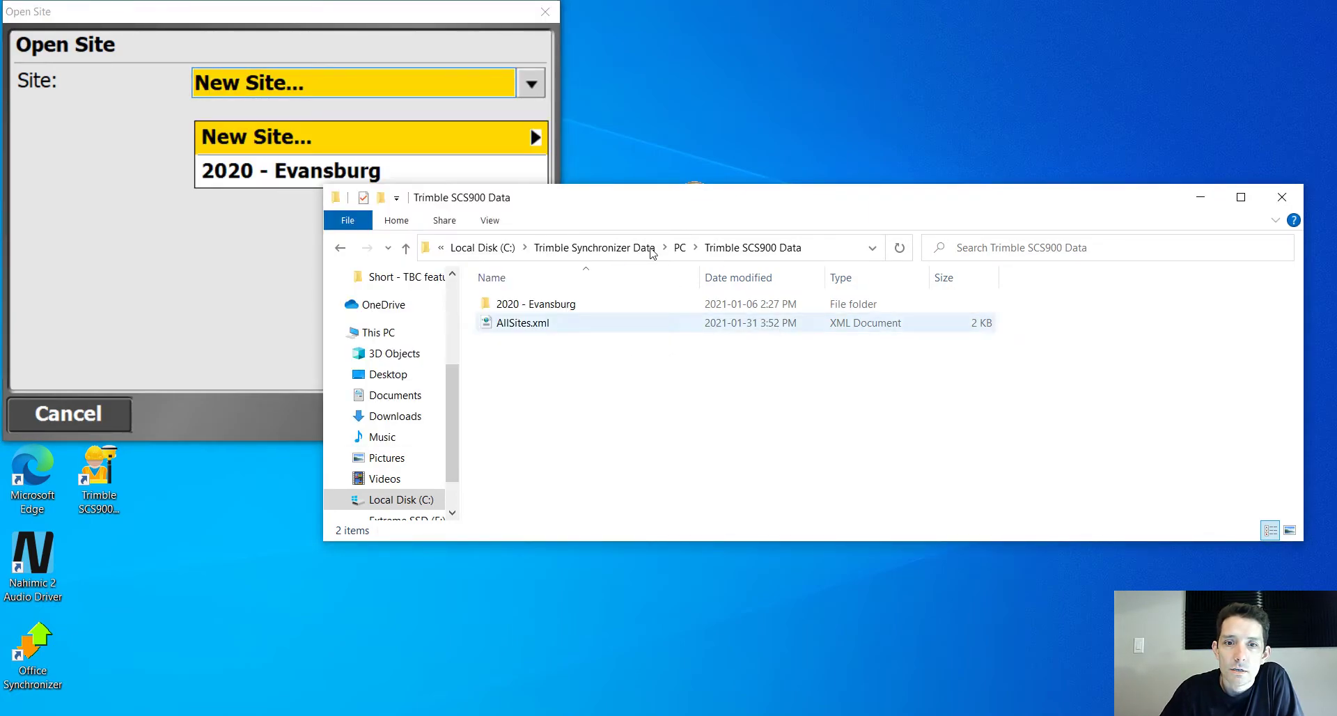
pyautogui.click(263, 178)
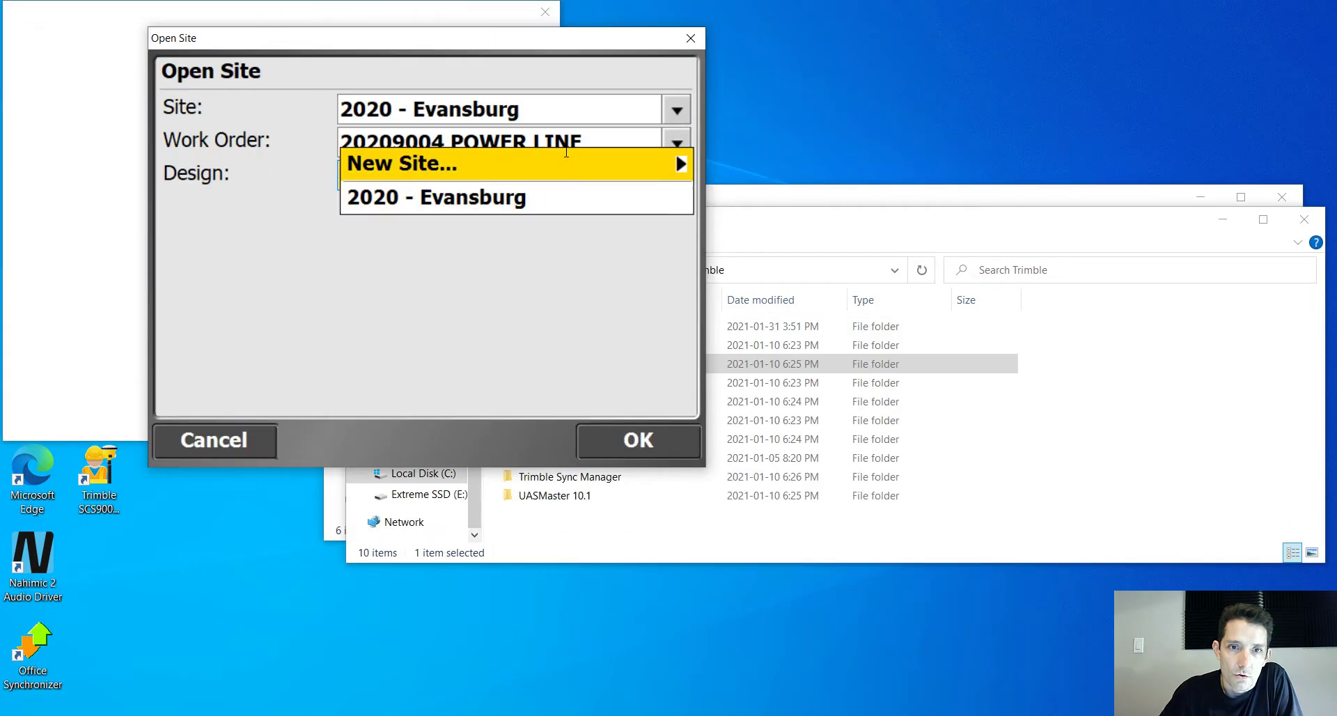
# - Create a new site named 'test site' with the default settings
pyautogui.click(574, 170)
pyautogui.write('test site')
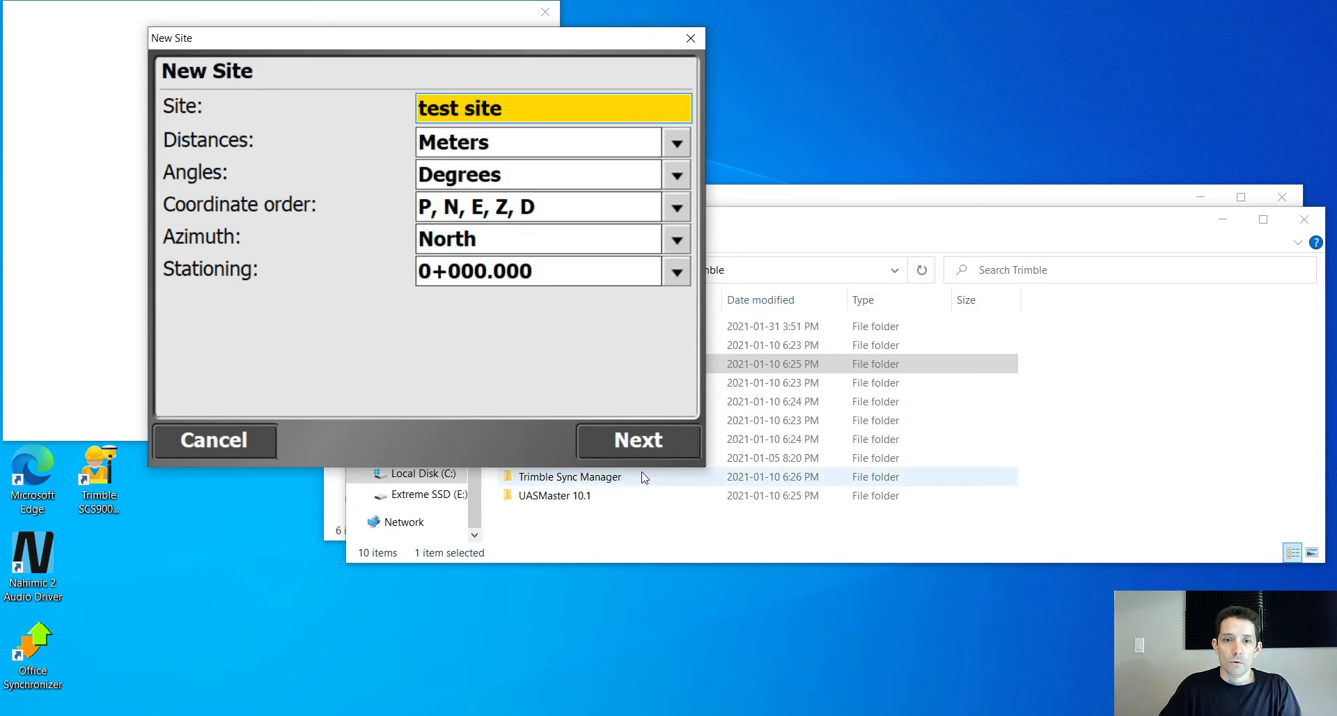
pyautogui.click(641, 446)
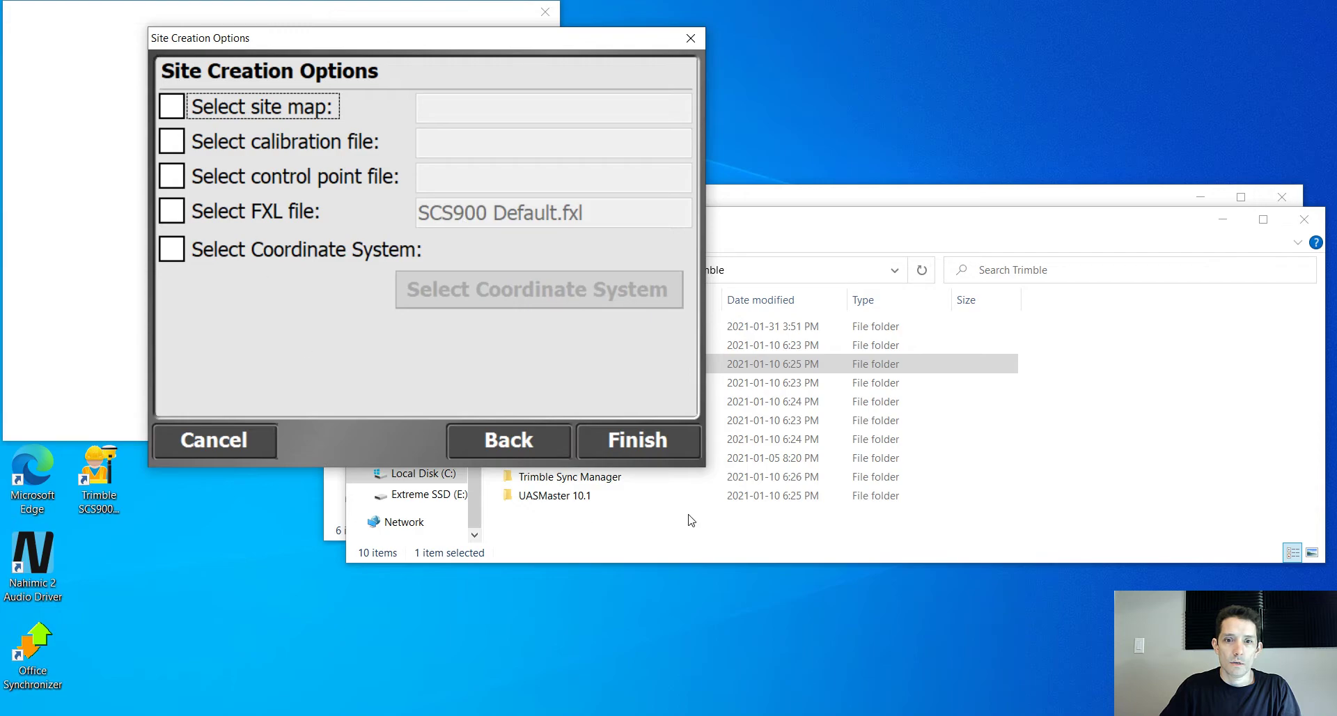
pyautogui.click(638, 440)
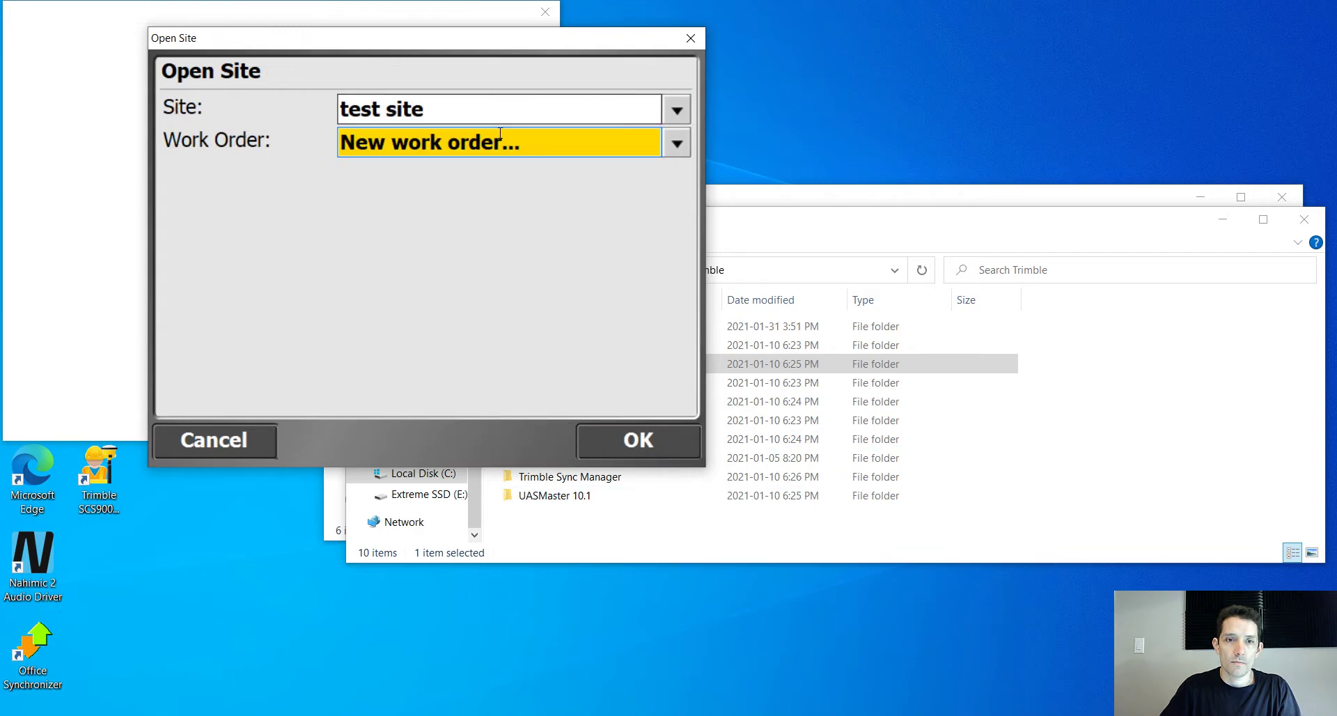
# - Start work order 'Jan 31 2021 - testing emulator' with instructions 'this site is for testing out the emulator path'
pyautogui.click(677, 143)
pyautogui.click(568, 192)
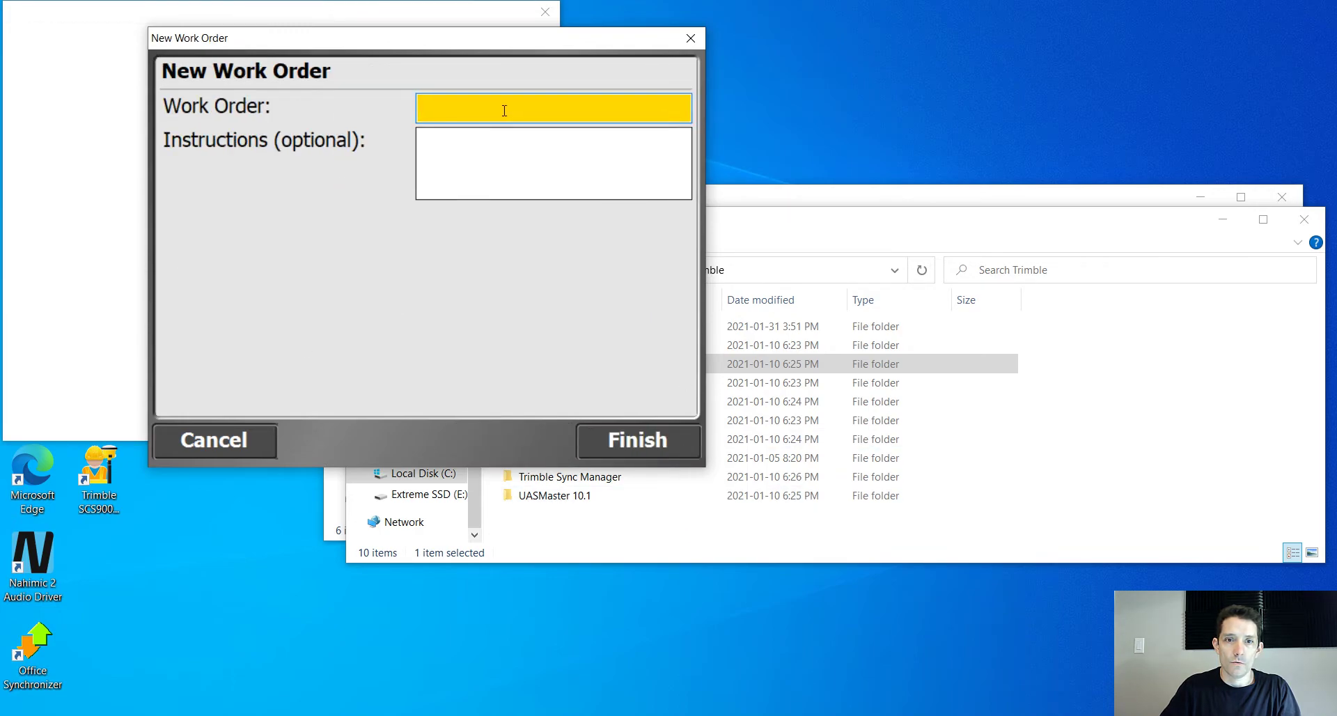
pyautogui.write('Jan ')
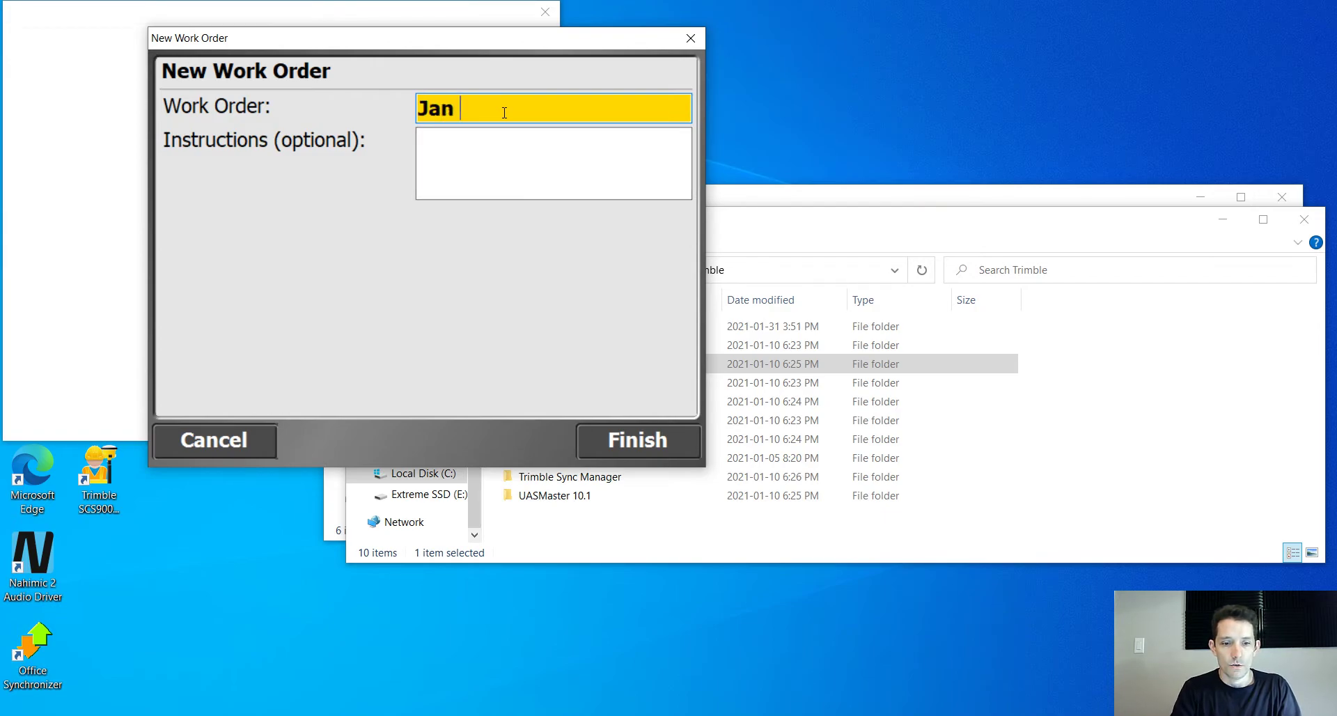
pyautogui.write('31 2021 ')
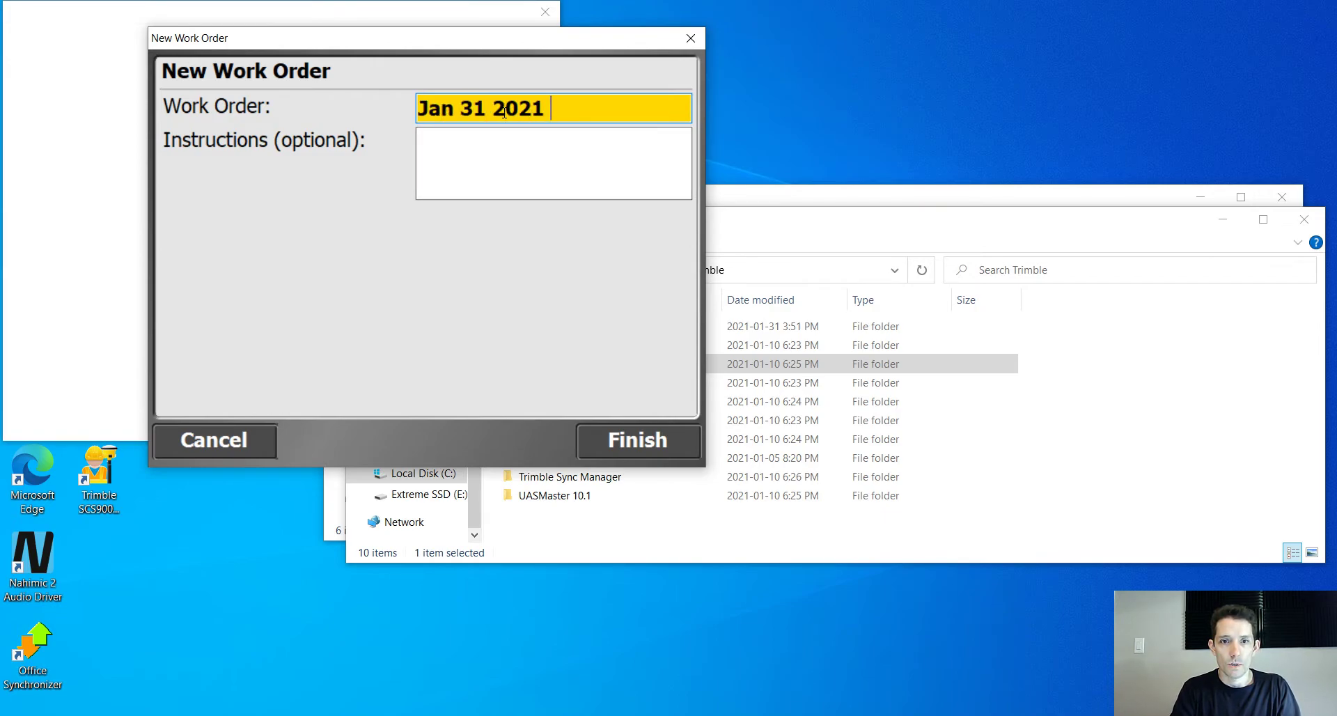
pyautogui.write('- testing ')
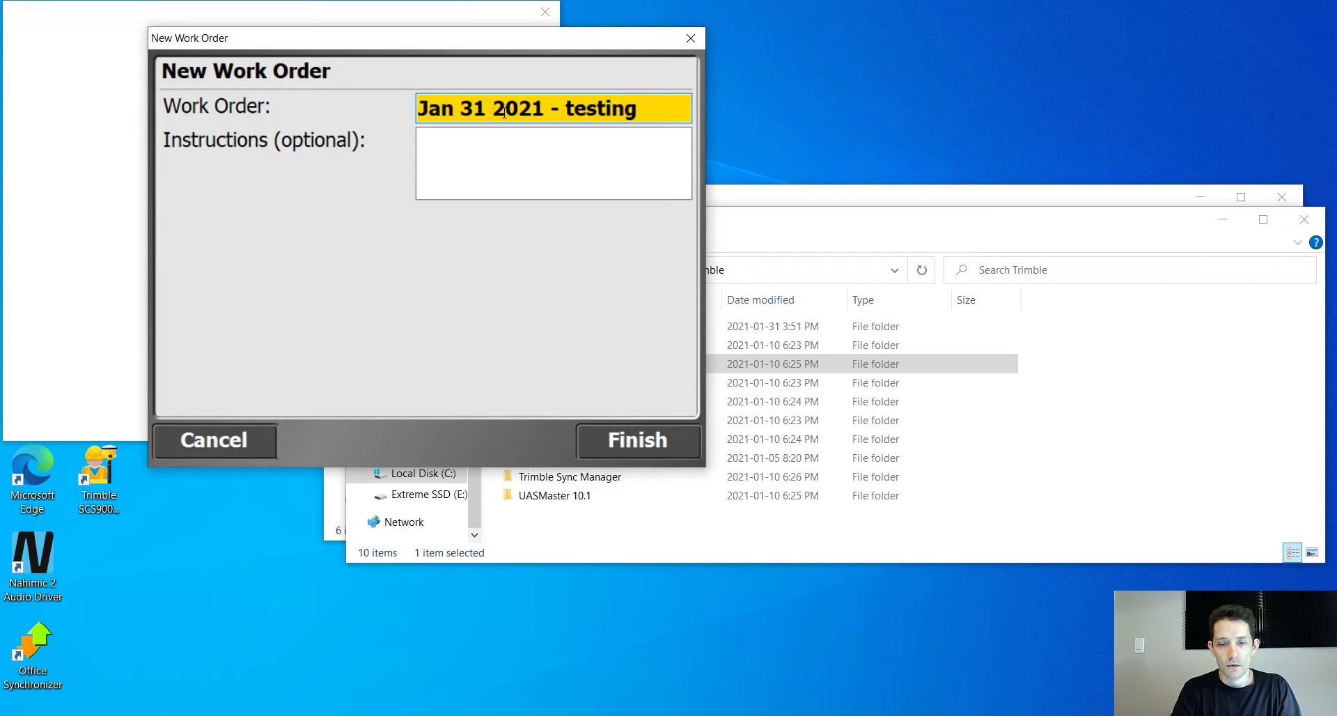
pyautogui.write('emul')
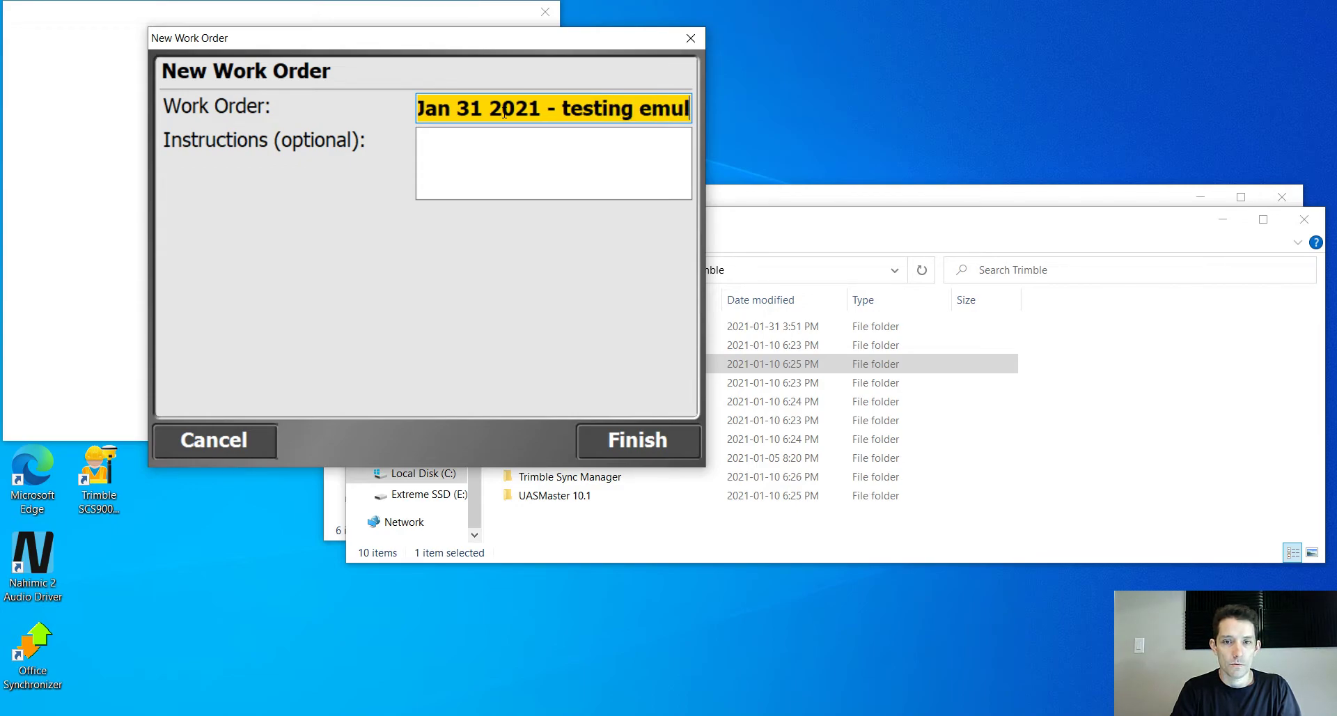
pyautogui.write('ator')
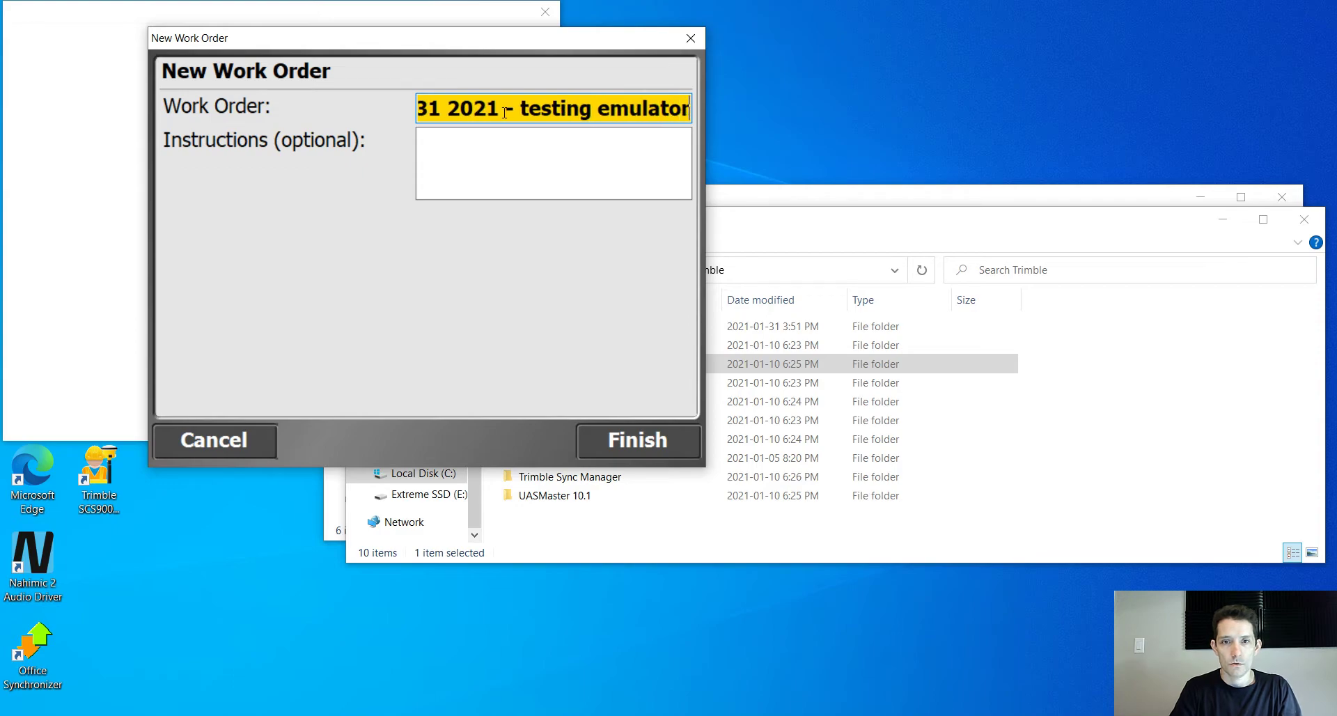
pyautogui.click(605, 170)
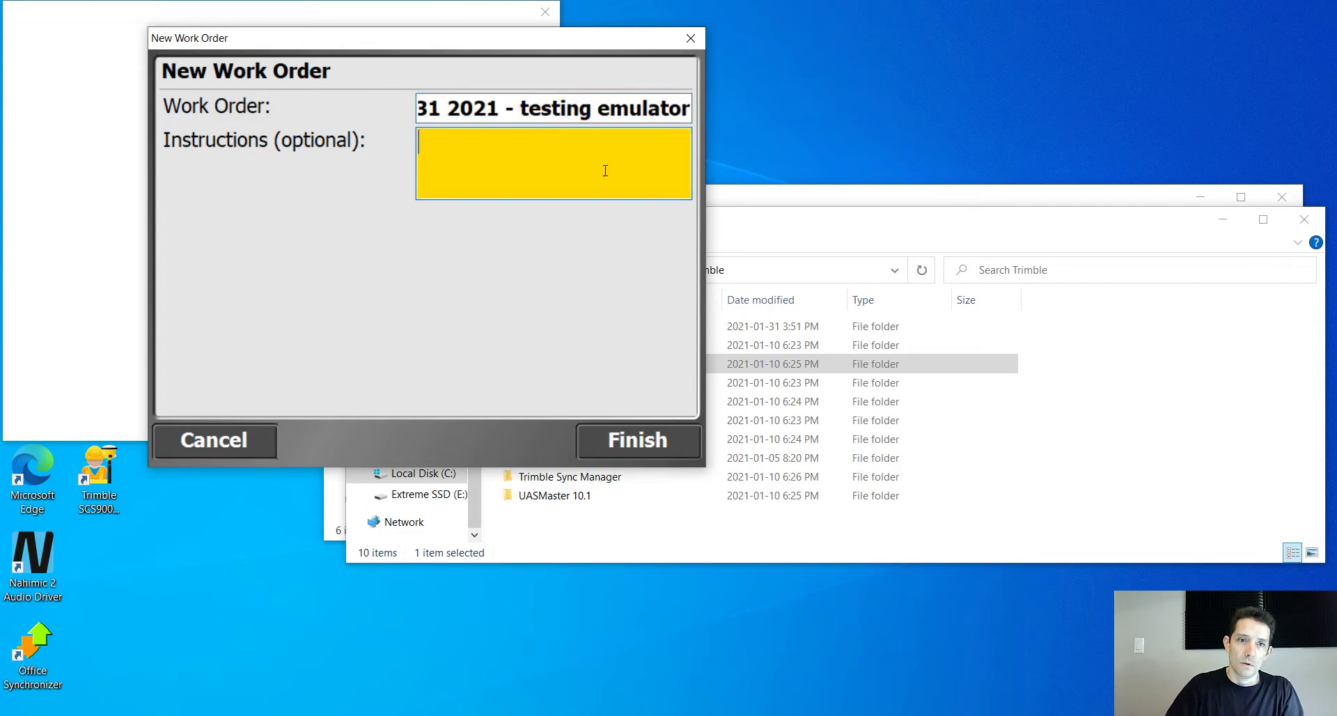
pyautogui.write('this si')
pyautogui.press('BackSpace')
pyautogui.write('site si')
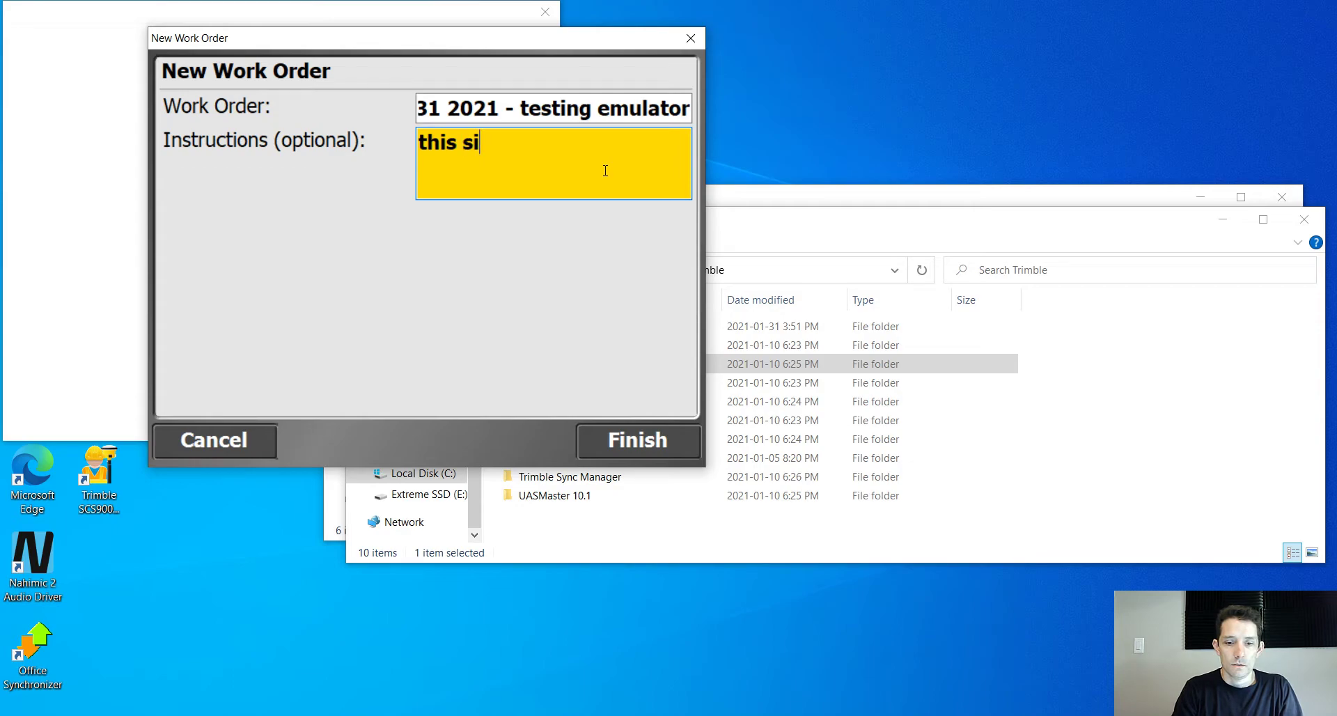
pyautogui.press('BackSpace')
pyautogui.write('is ')
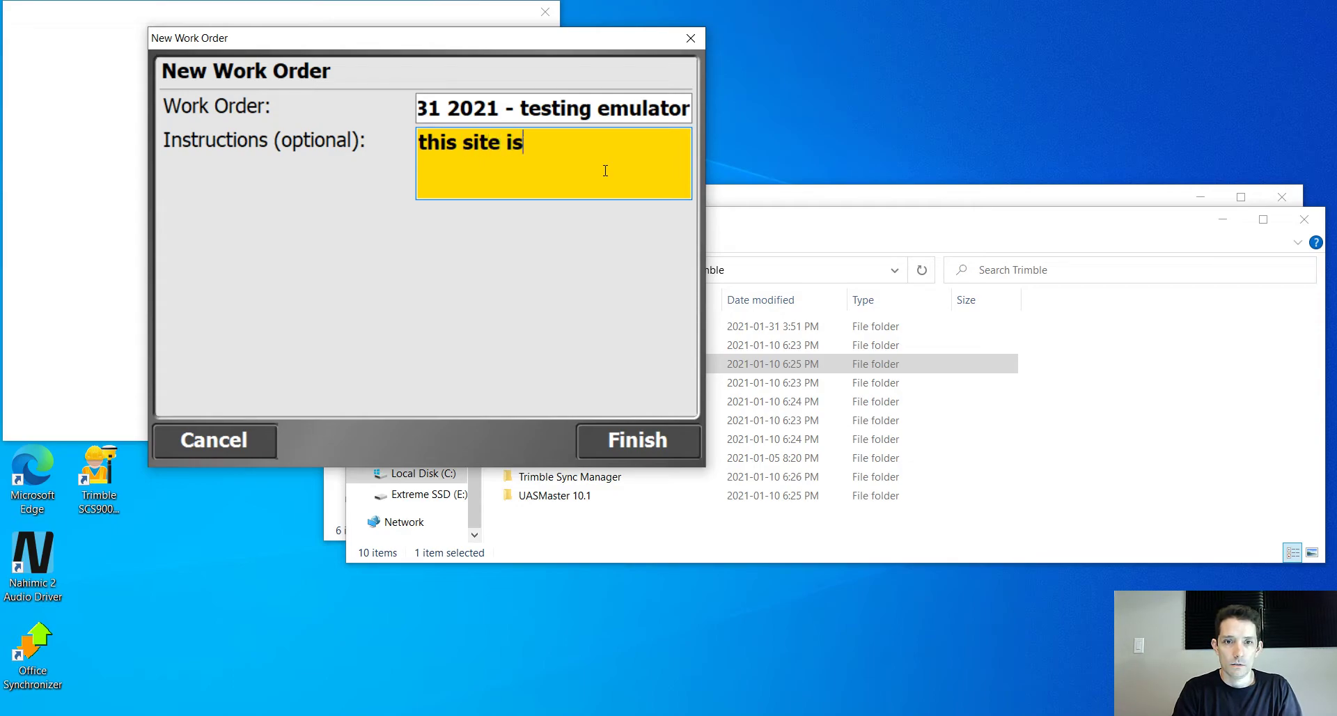
pyautogui.write('for test')
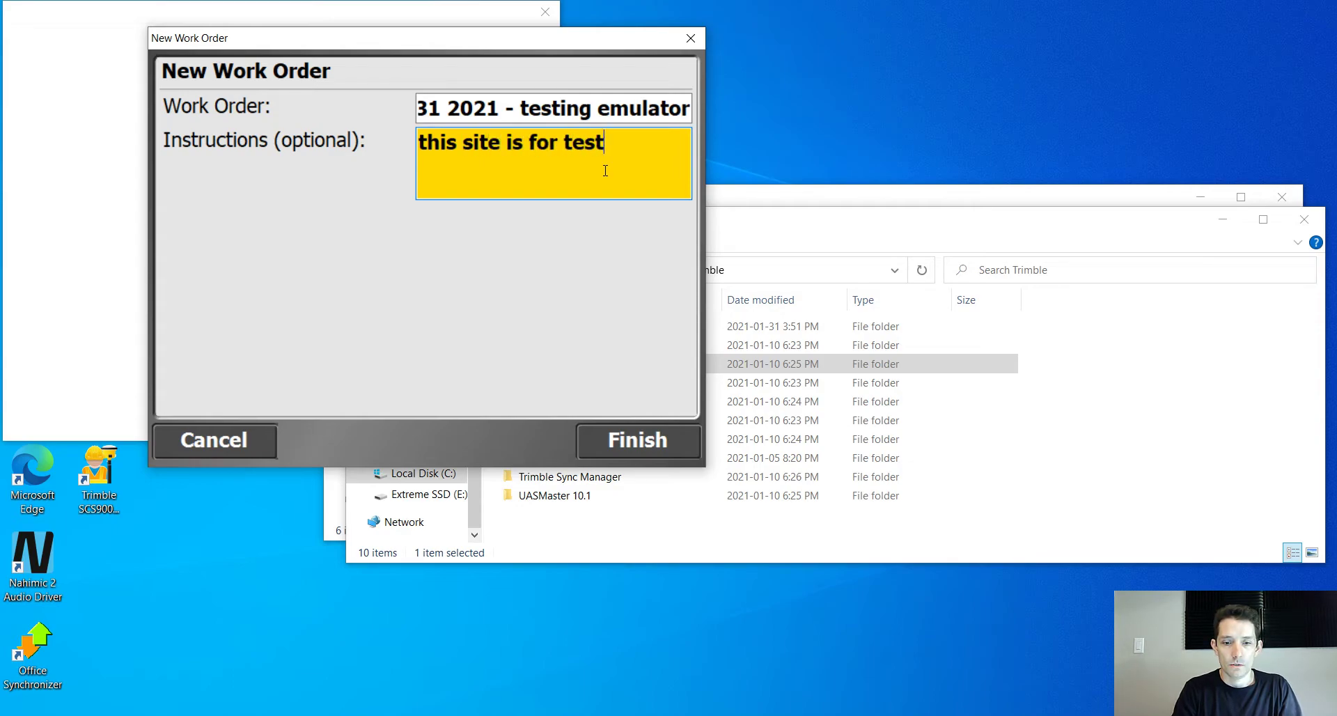
pyautogui.write('ing out the emula')
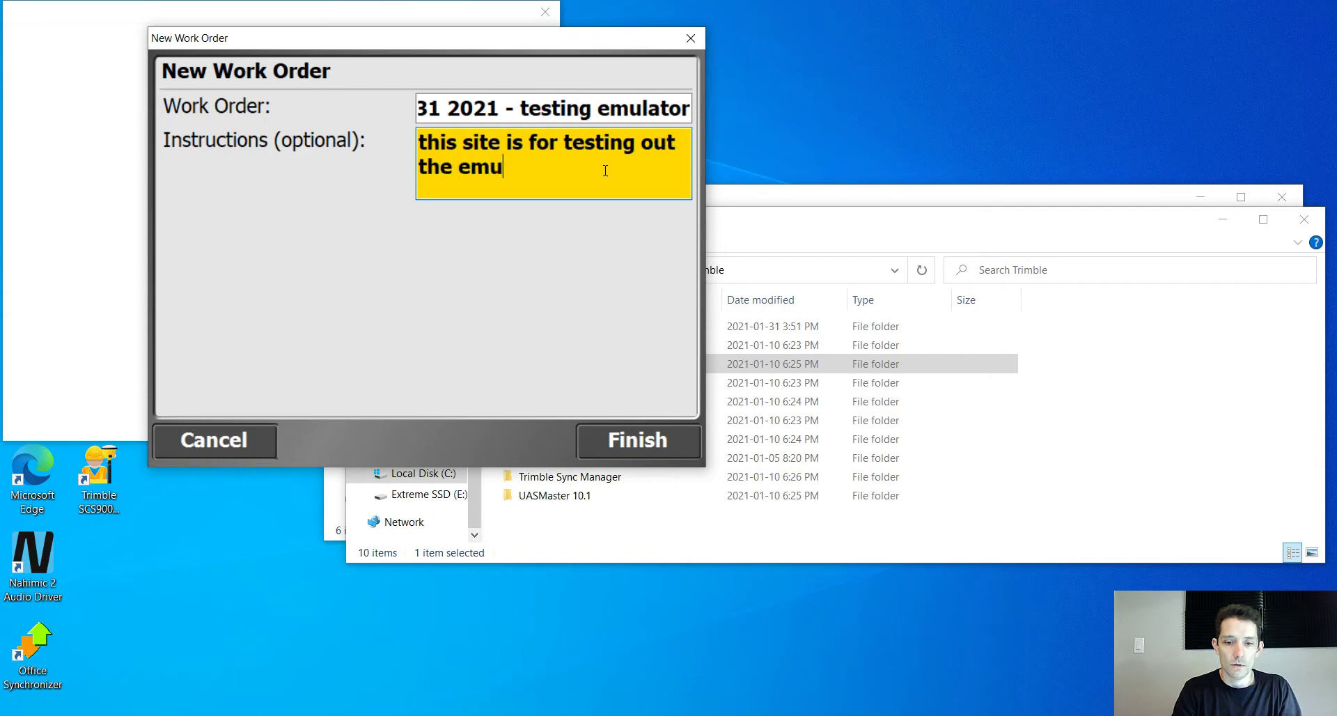
pyautogui.write('r path')
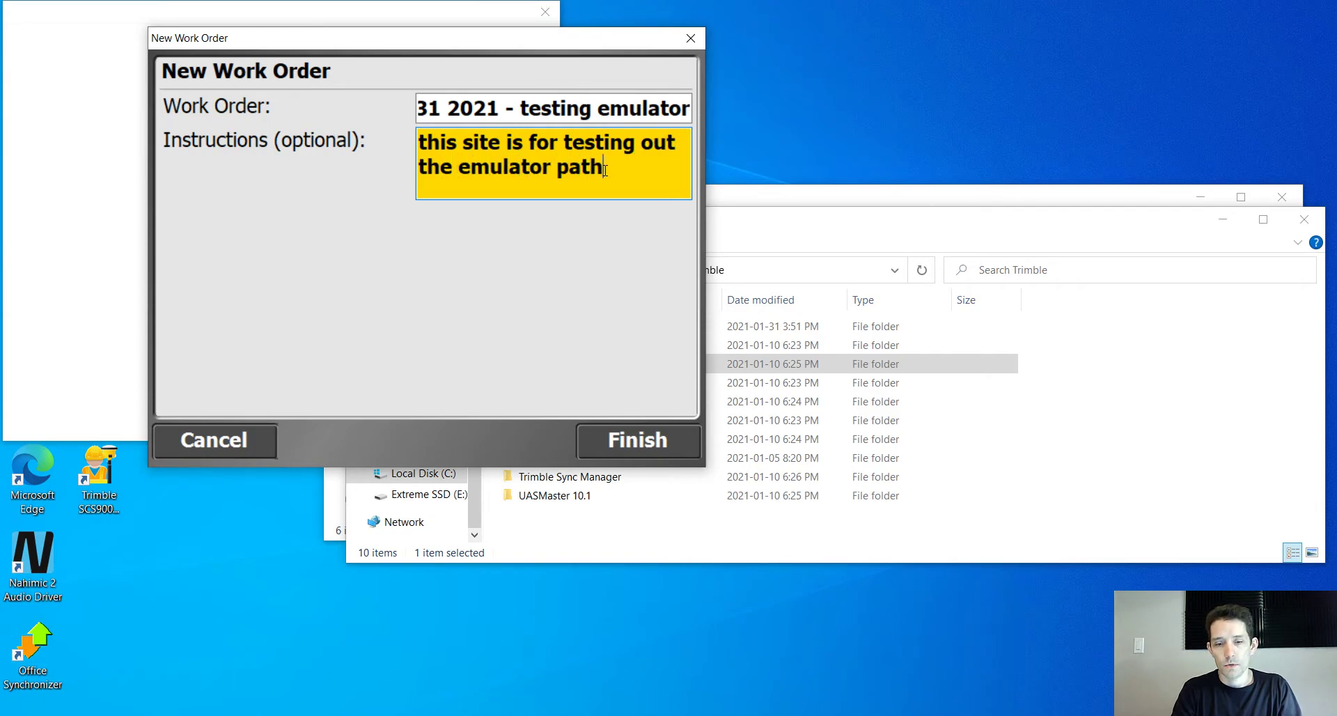
pyautogui.press('Return')
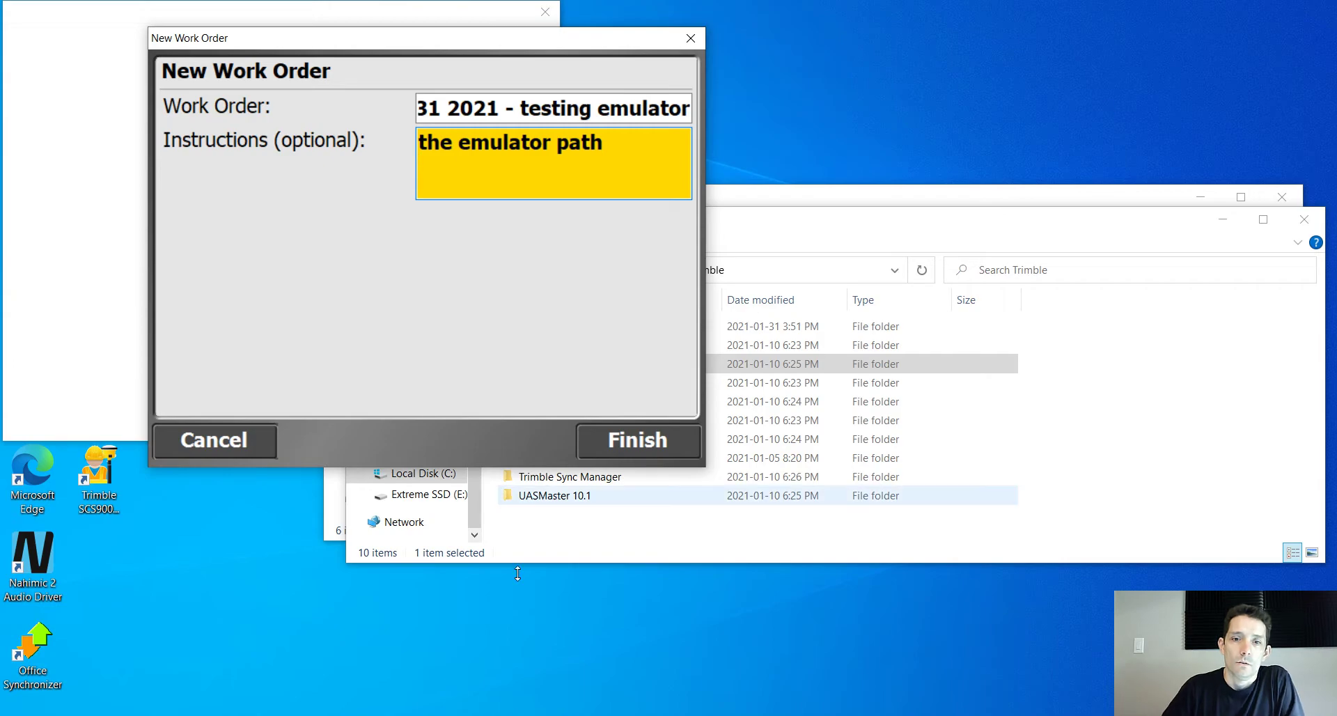
# - Finish the work order and browse File Explorer to C:\Trimble Synchronizer Data\PC\Trimble SCS900 Data
pyautogui.click(645, 440)
pyautogui.click(1095, 382)
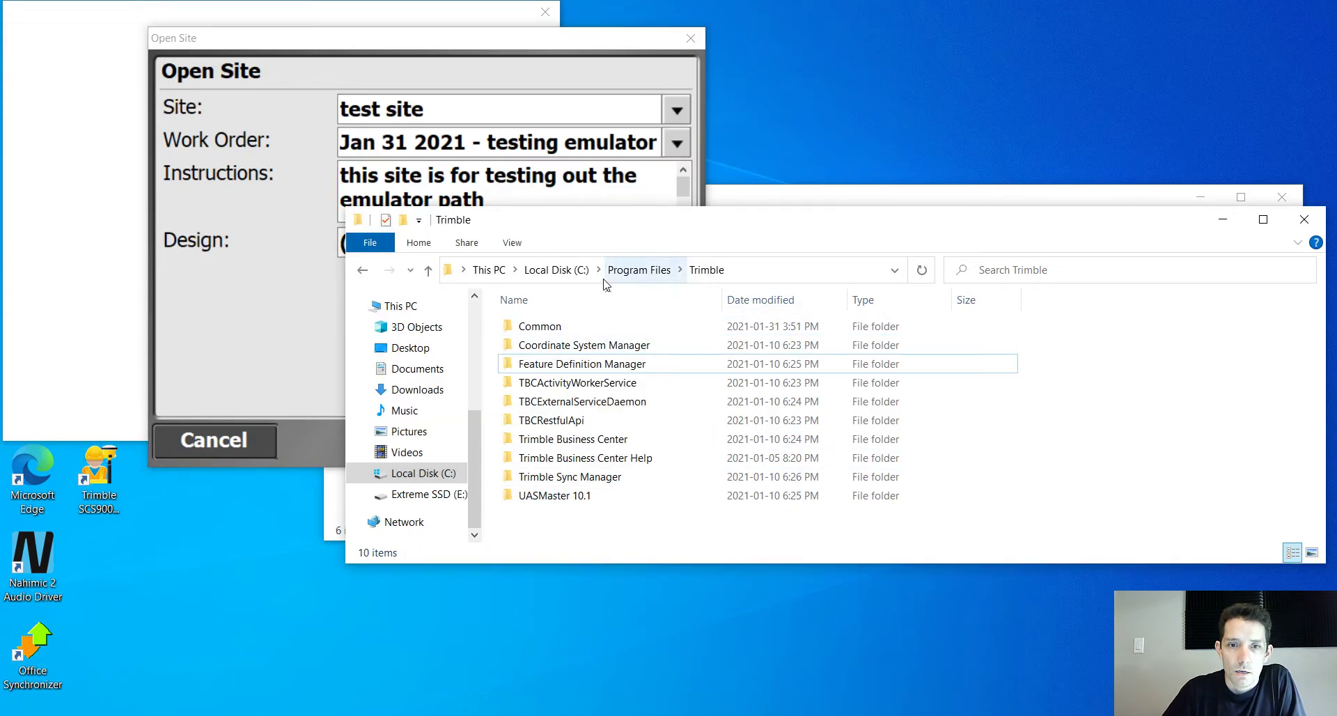
pyautogui.click(449, 475)
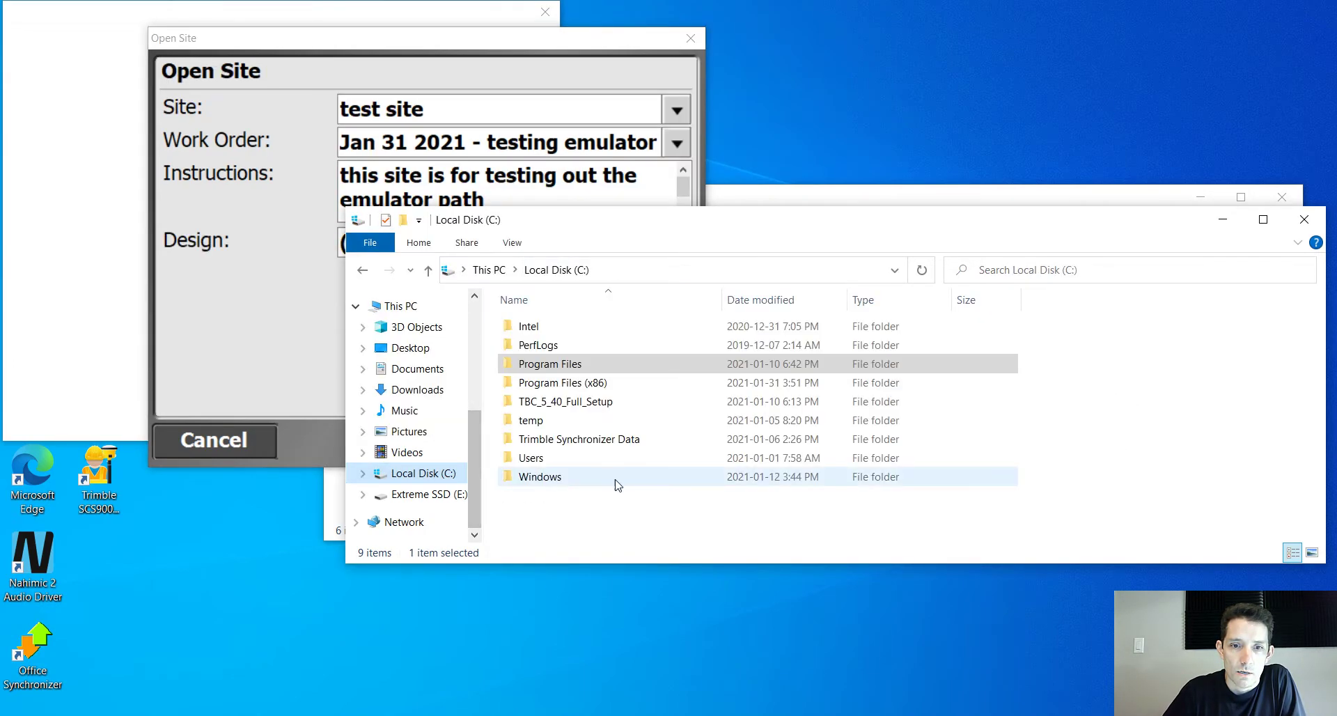
pyautogui.doubleClick(588, 439)
pyautogui.doubleClick(553, 326)
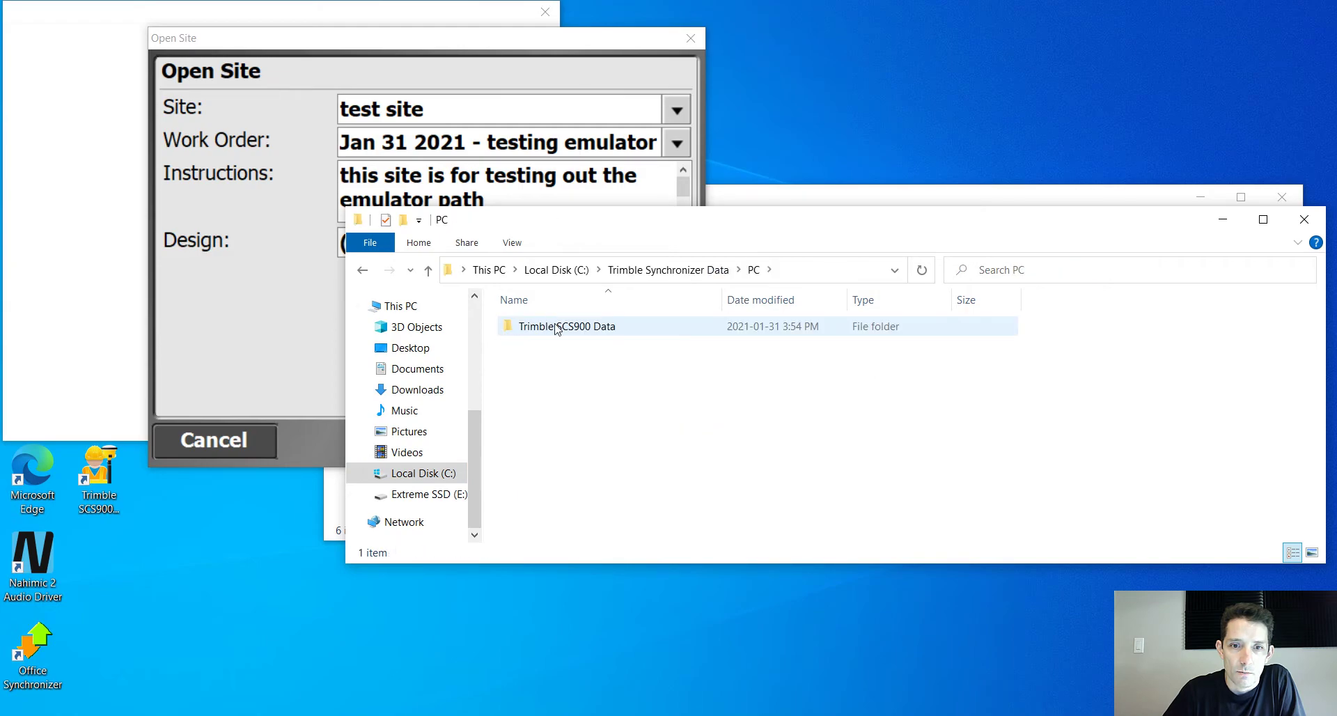
pyautogui.doubleClick(561, 327)
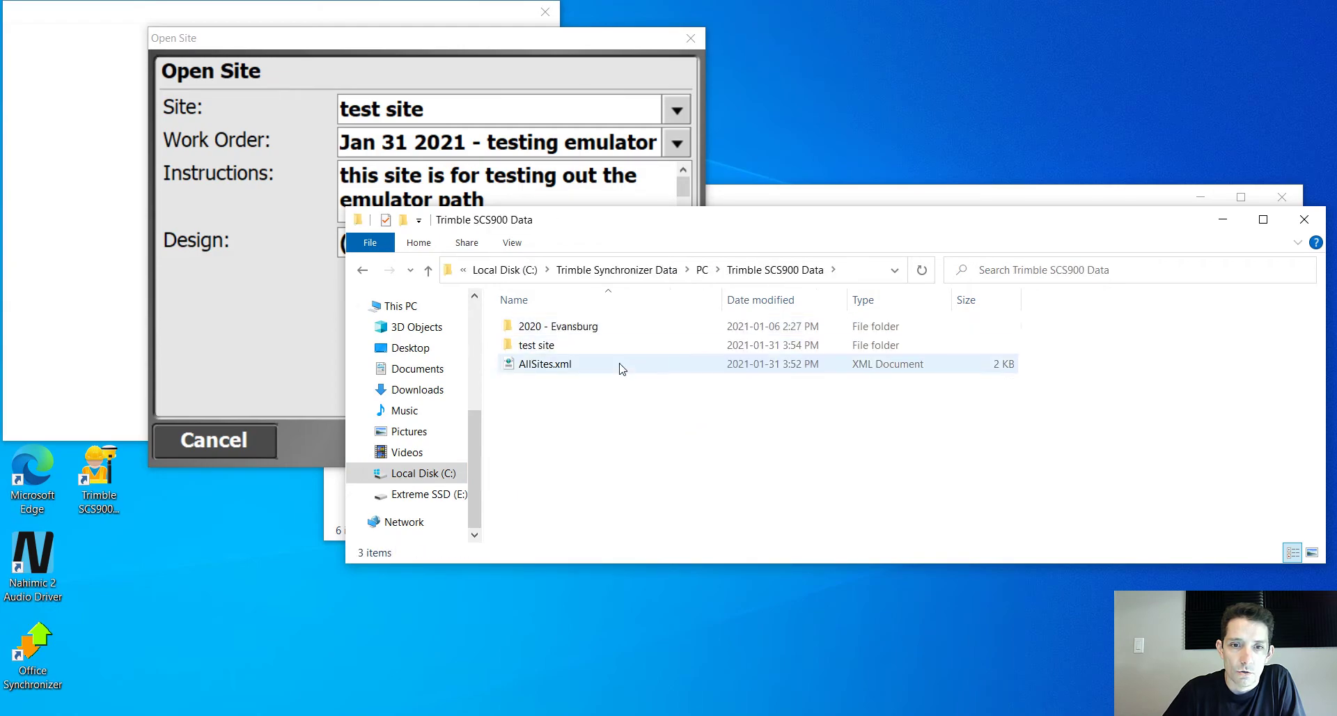
# - Open the test site's Work Orders folder, then accept opening test site
pyautogui.doubleClick(534, 348)
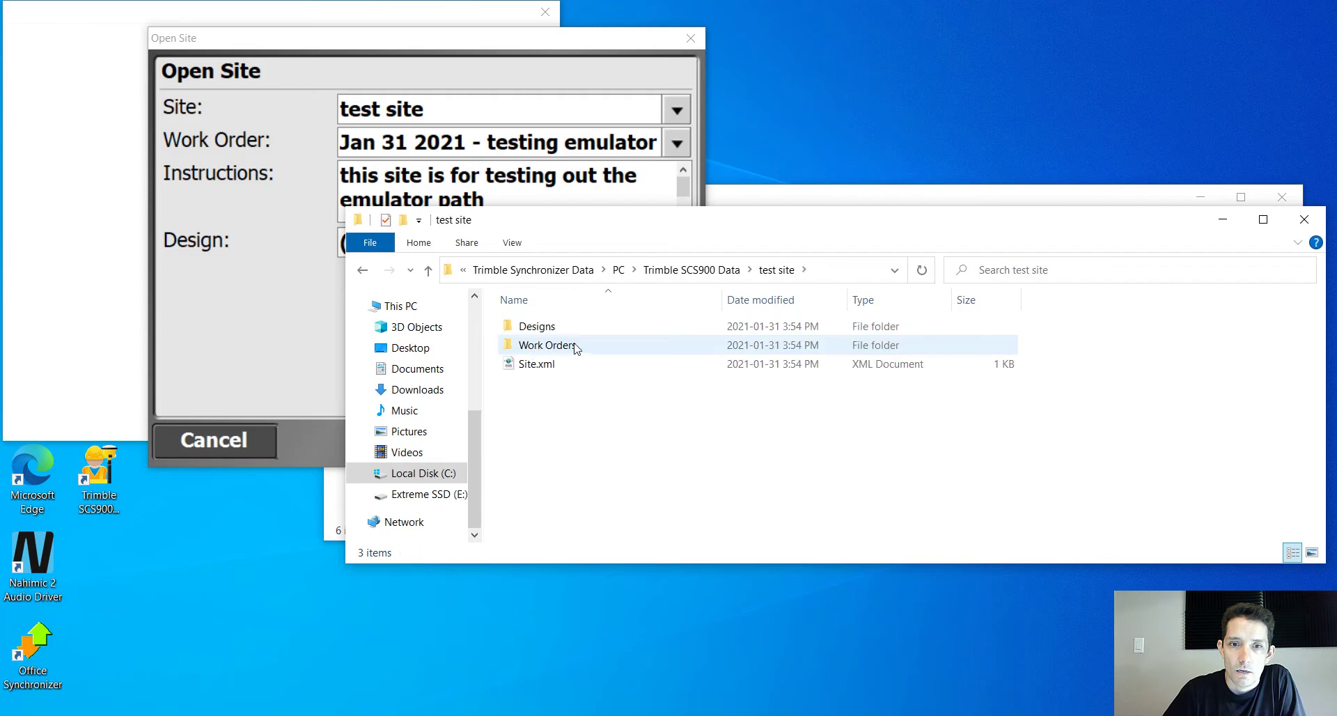
pyautogui.click(549, 348)
pyautogui.doubleClick(549, 347)
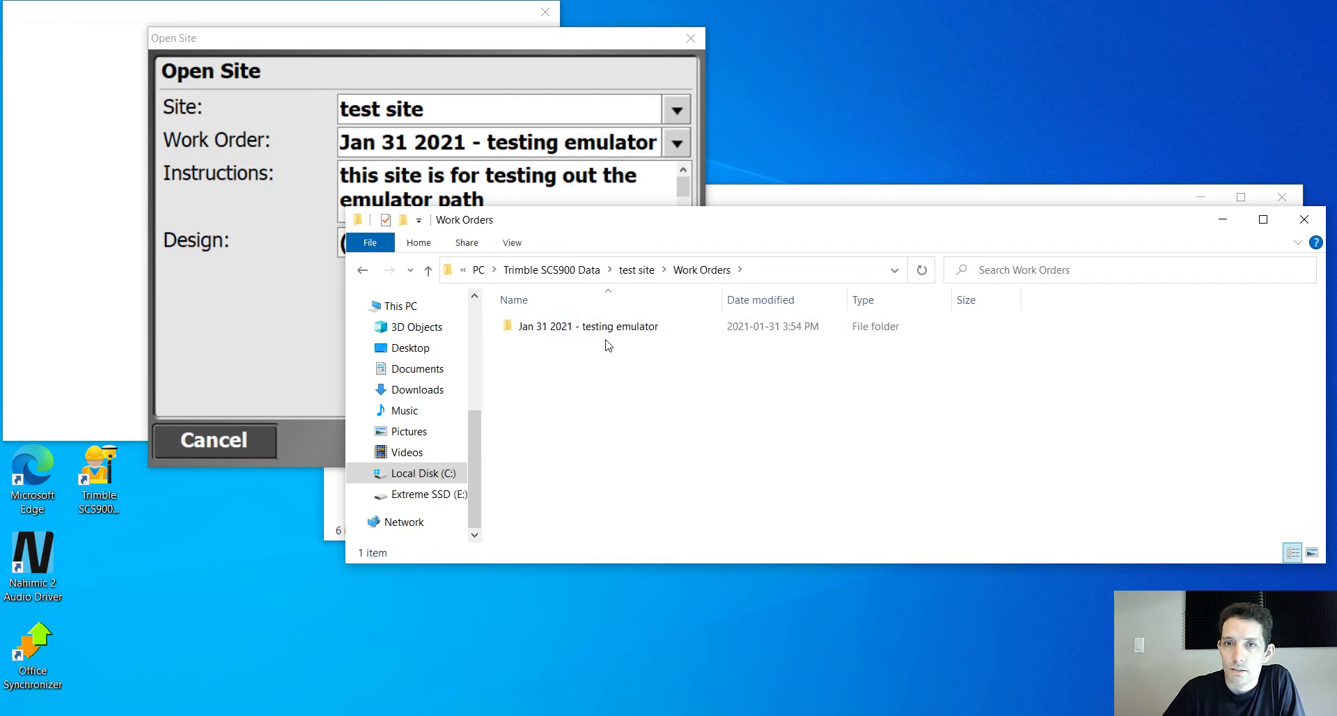
pyautogui.click(245, 279)
pyautogui.click(639, 440)
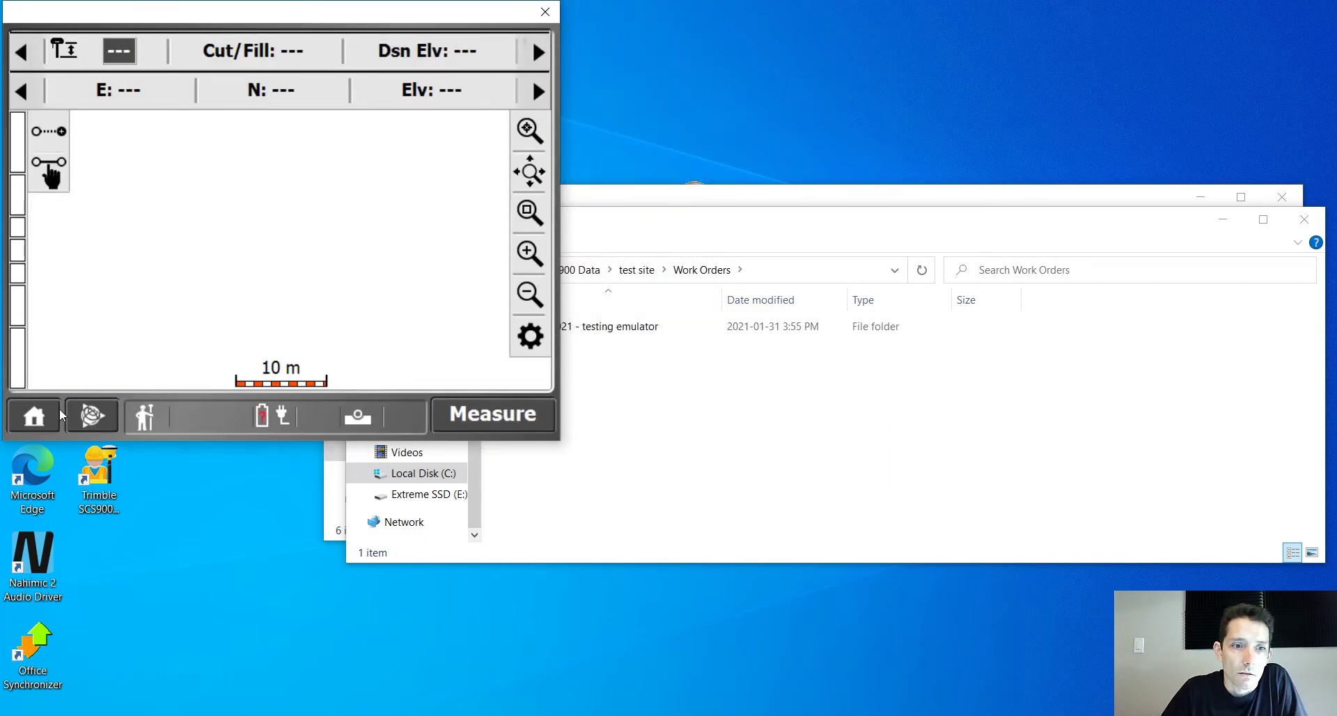
# - Look through the Measure and Home menus, then bring up the Home > GPS setup options
pyautogui.click(41, 416)
pyautogui.click(521, 103)
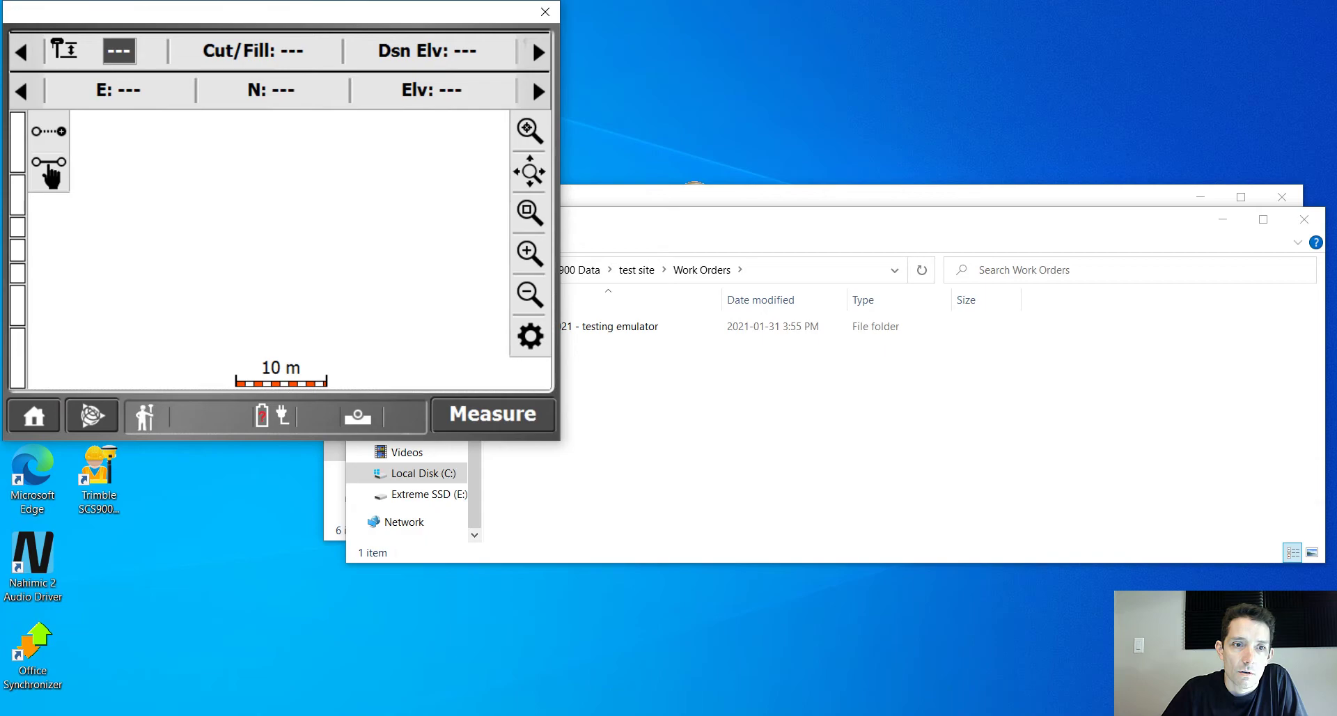
pyautogui.click(29, 424)
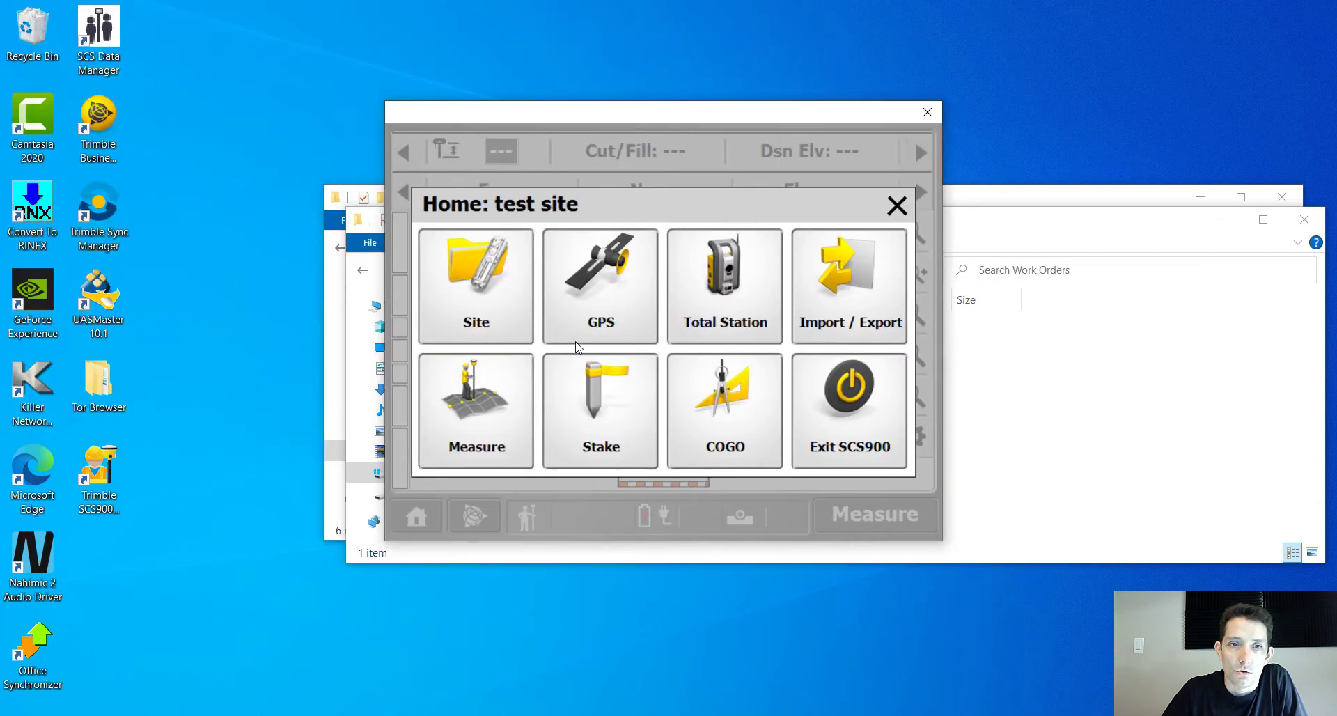
pyautogui.click(897, 205)
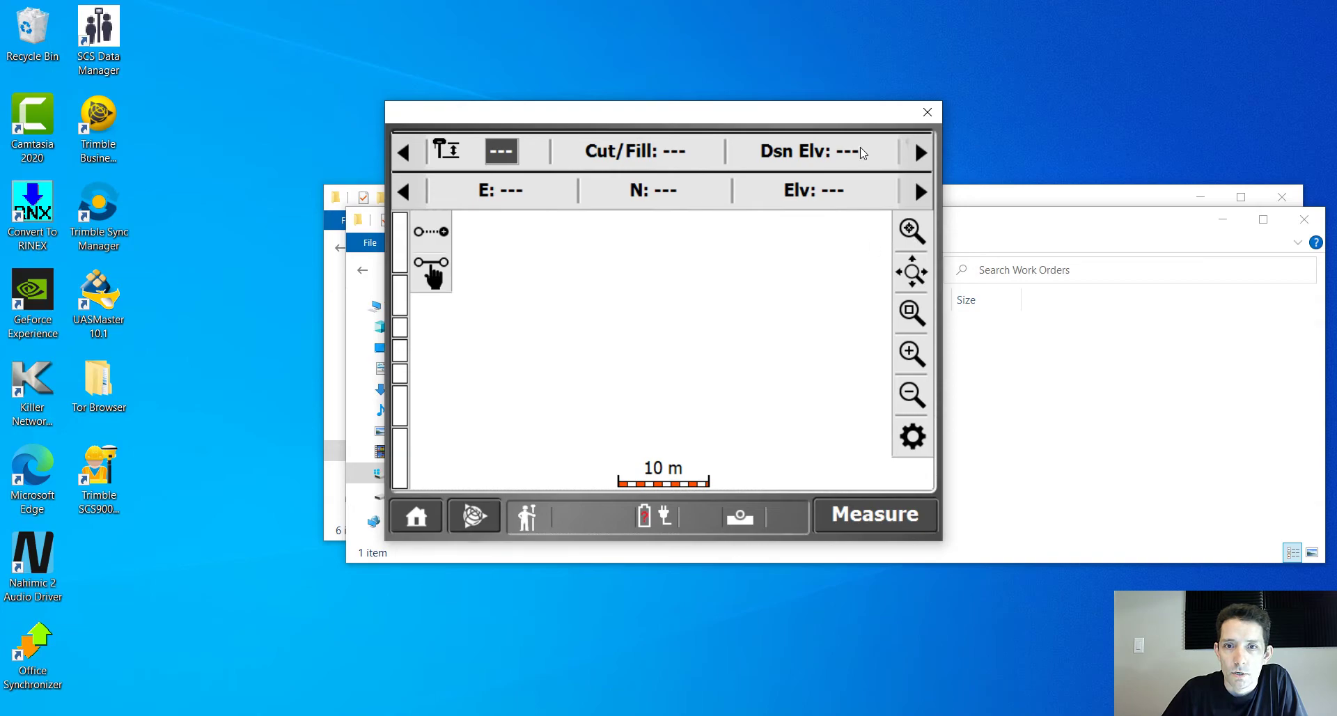
pyautogui.click(426, 521)
pyautogui.click(599, 285)
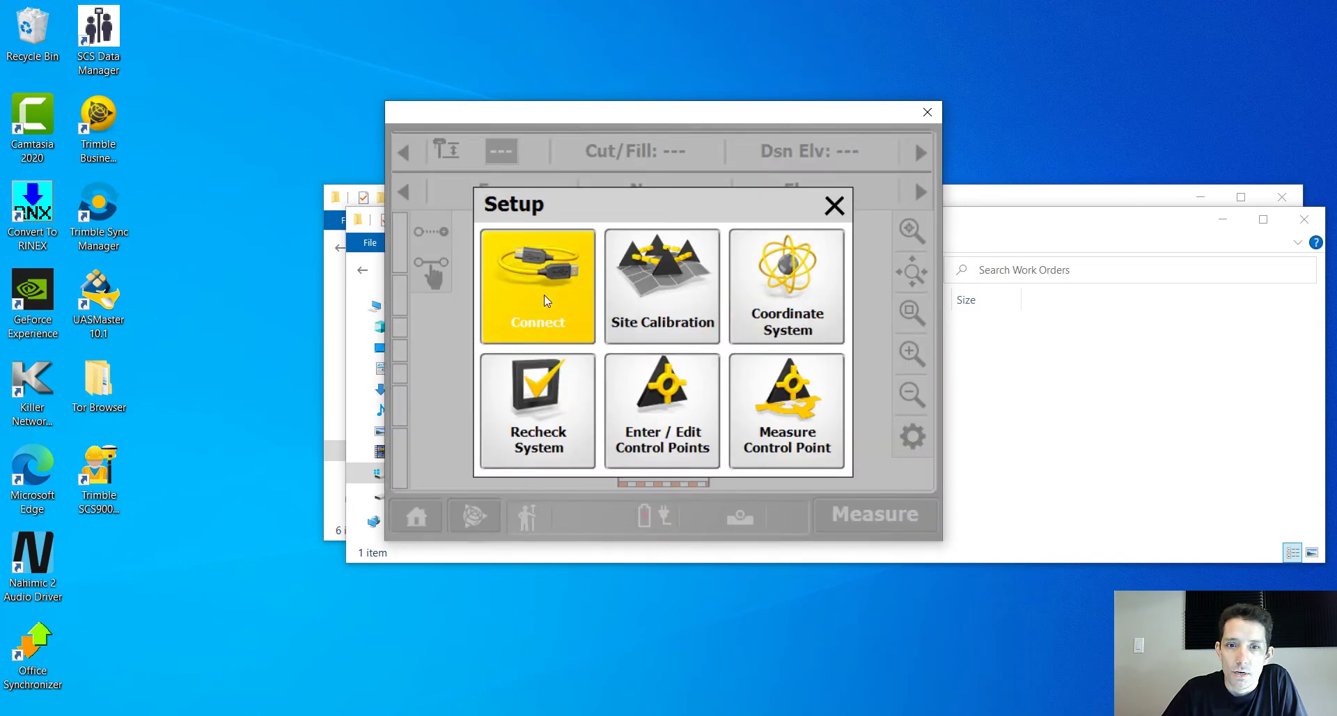
# - Connect a receiver as Rover over the Emulator connection with Radio in Receiver corrections
pyautogui.click(547, 301)
pyautogui.click(716, 279)
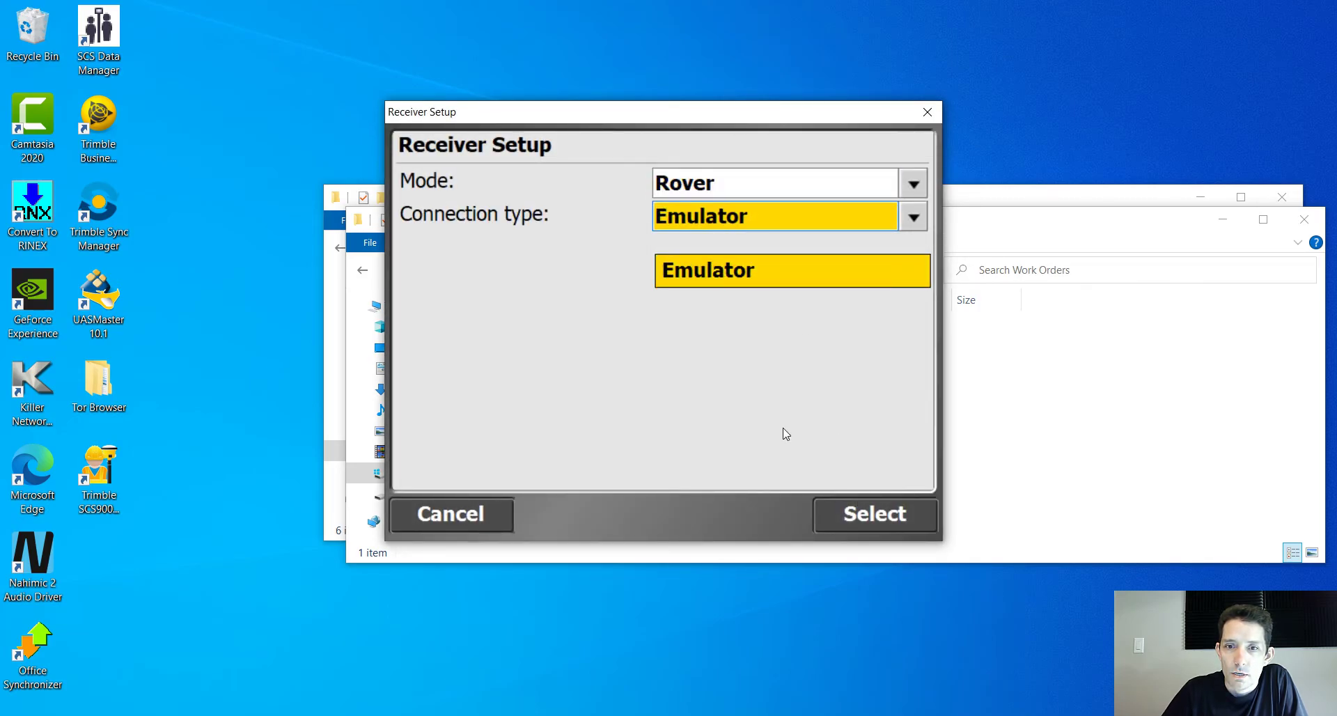
pyautogui.click(874, 515)
pyautogui.click(861, 520)
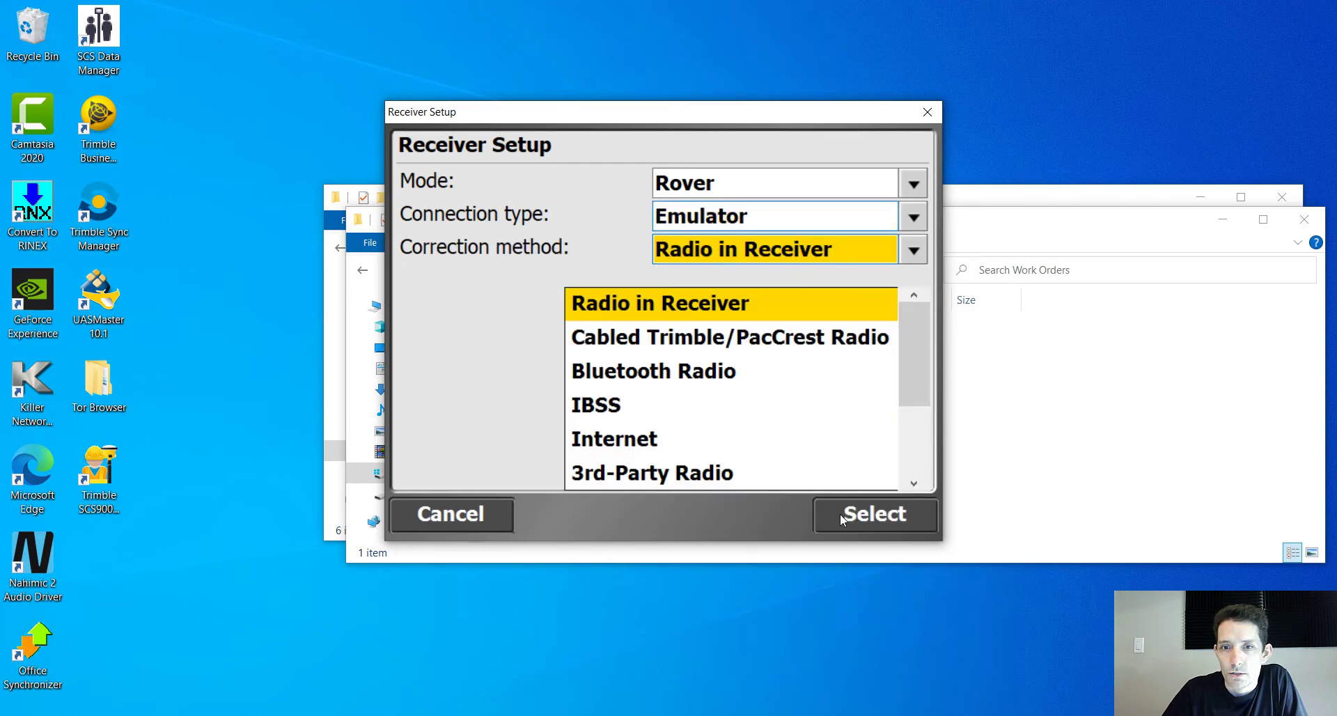
pyautogui.click(883, 519)
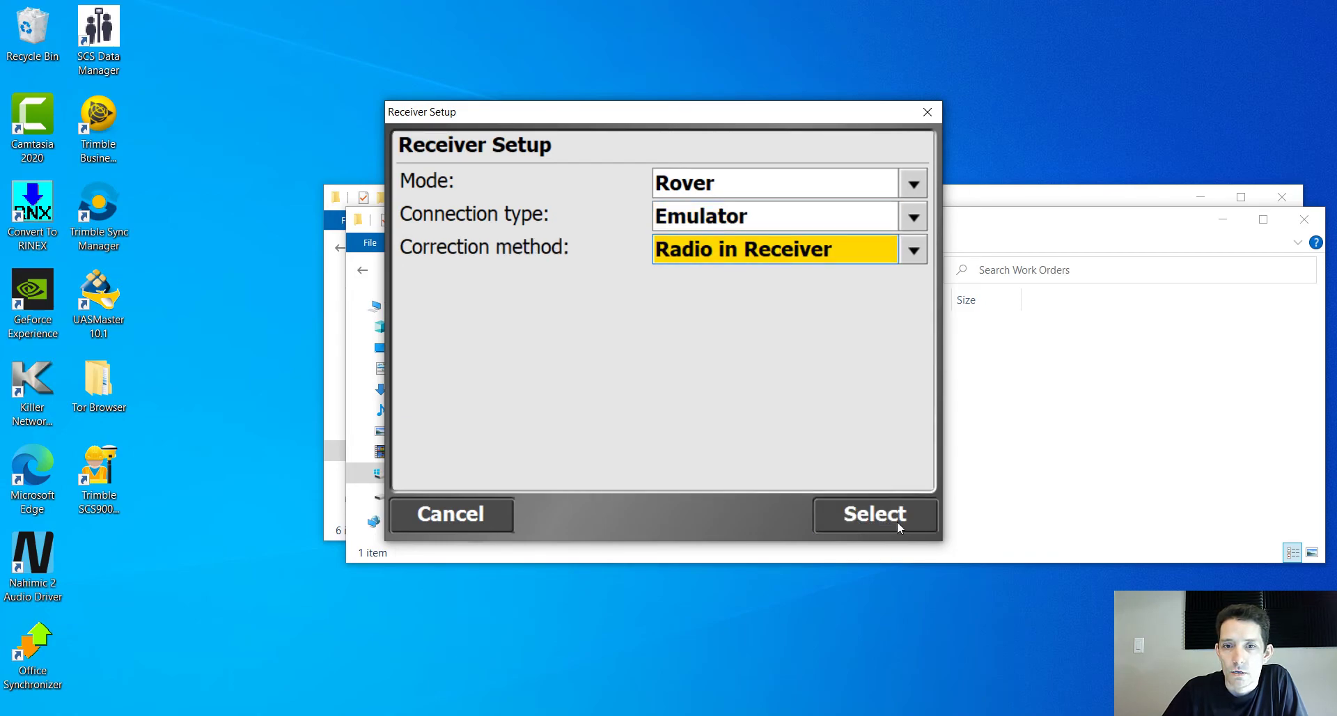
pyautogui.click(897, 521)
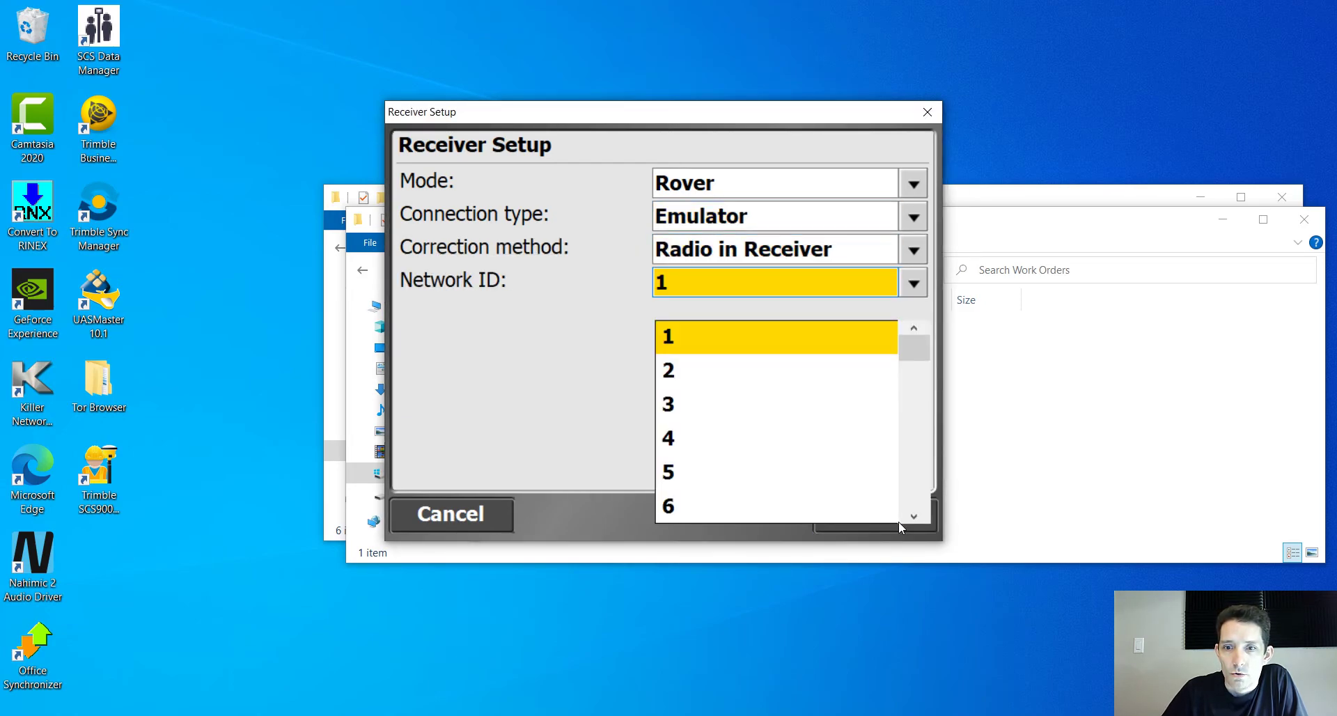
# - Keep network ID 1, accept the emulator base, and choose the Zephyr antenna
pyautogui.click(794, 335)
pyautogui.click(867, 515)
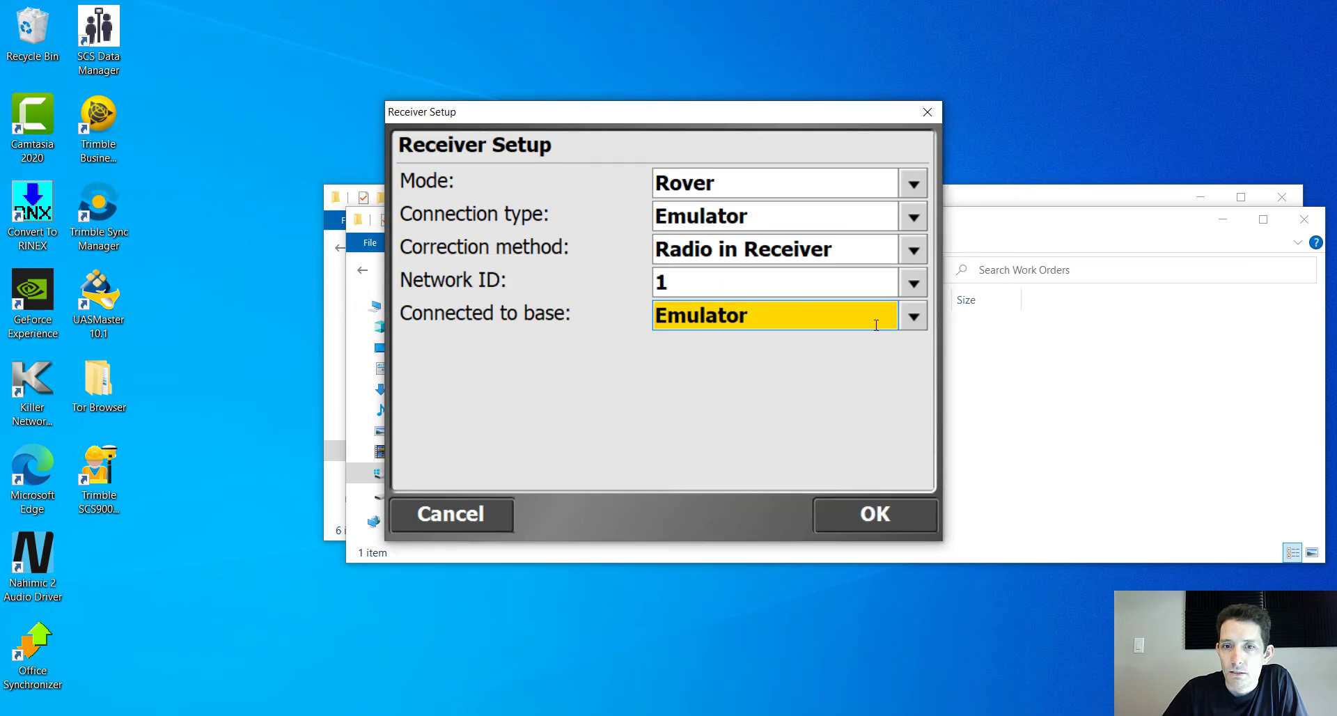
pyautogui.click(875, 516)
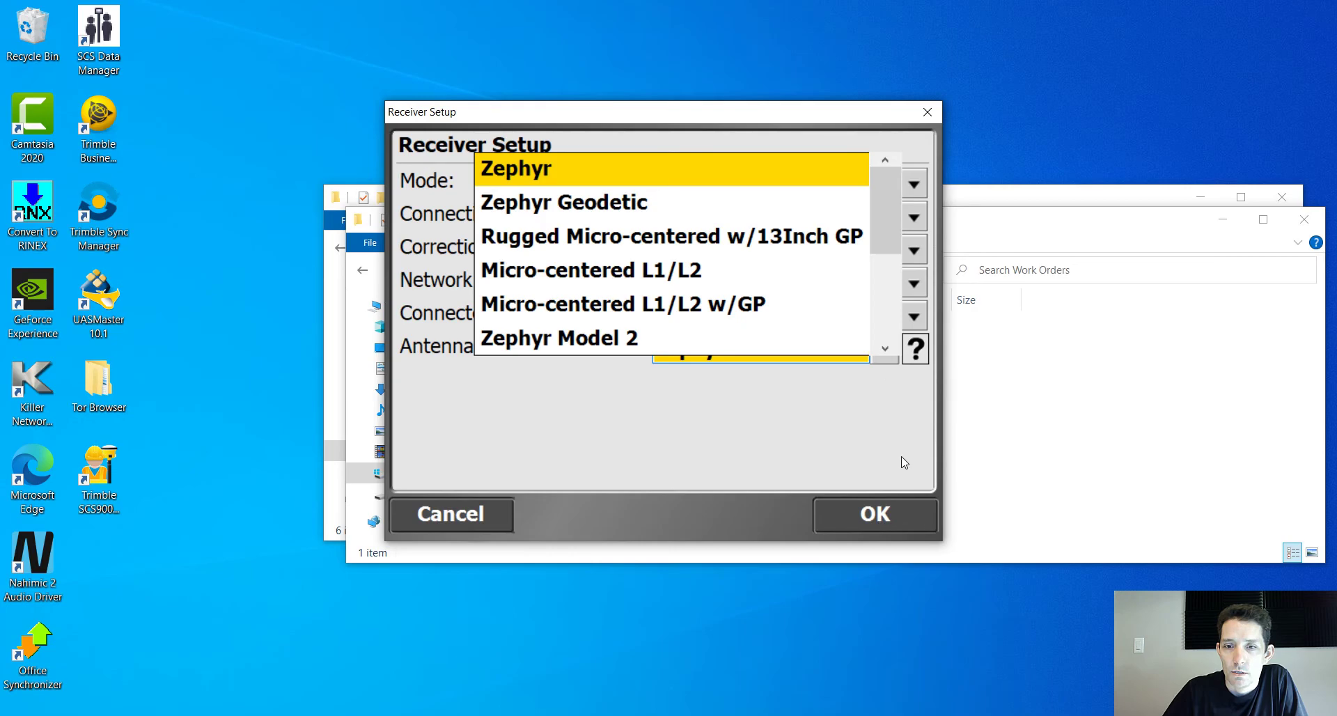
pyautogui.click(904, 462)
pyautogui.click(882, 518)
pyautogui.click(881, 518)
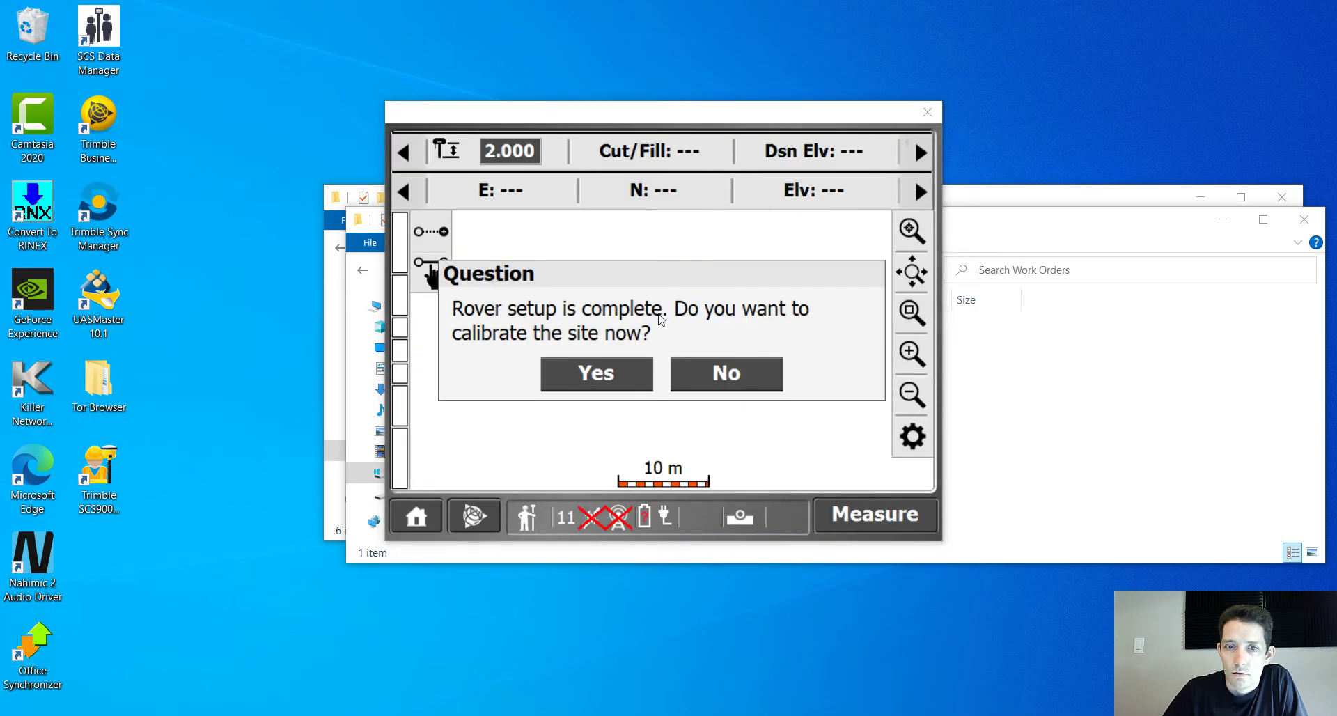
# - Decline site calibration, zoom the map to extents, and confirm GPS Status shows 11 satellites used
pyautogui.click(739, 374)
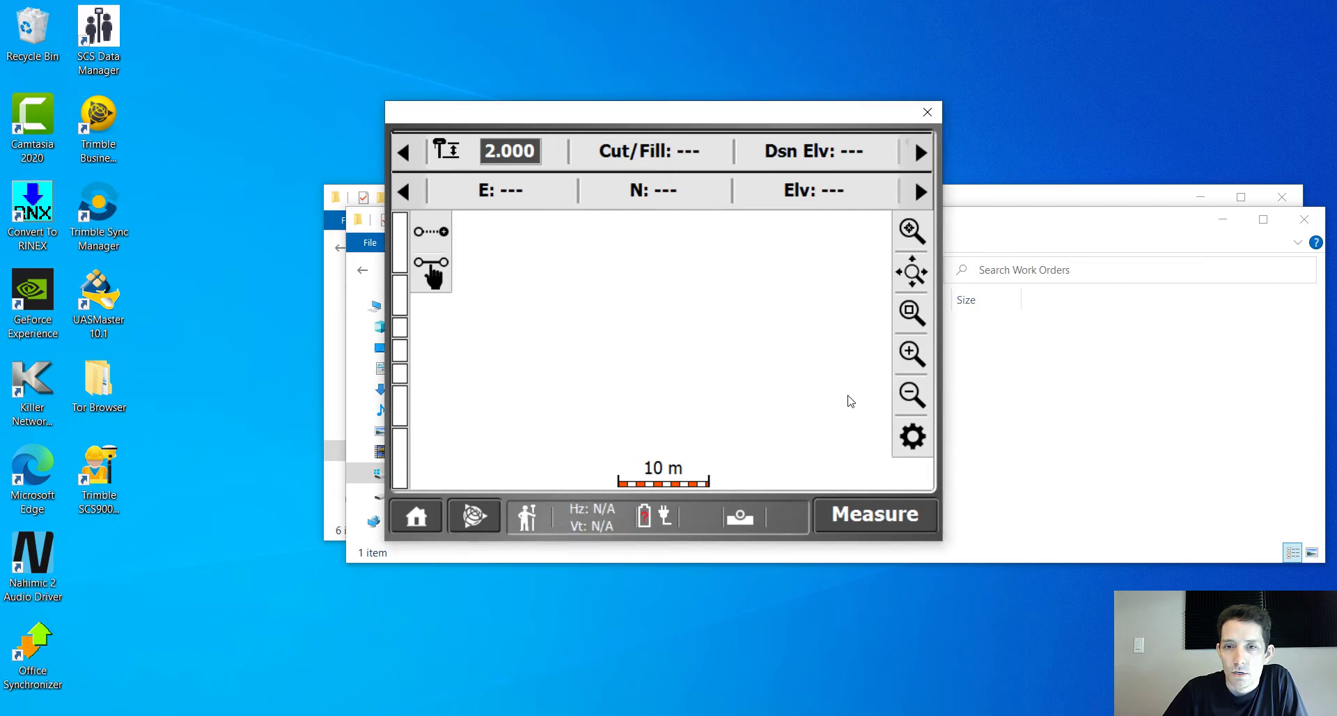
pyautogui.click(906, 236)
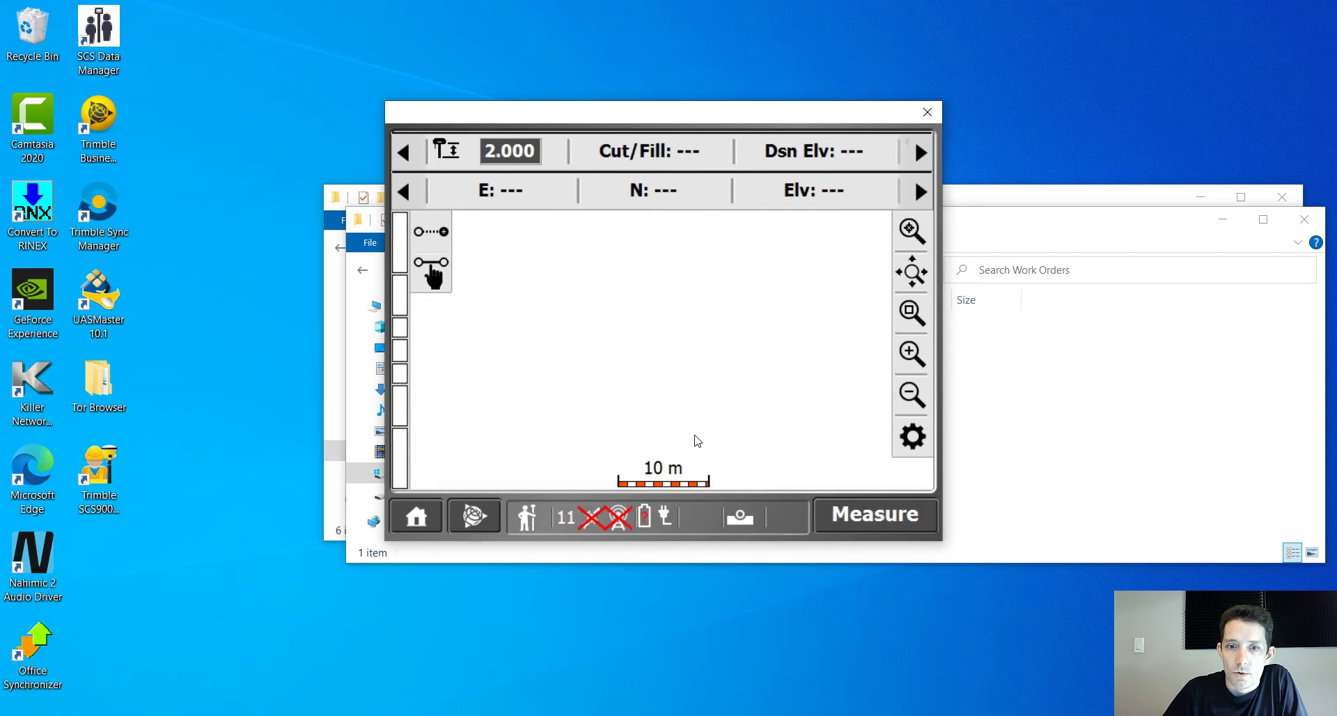
pyautogui.click(599, 524)
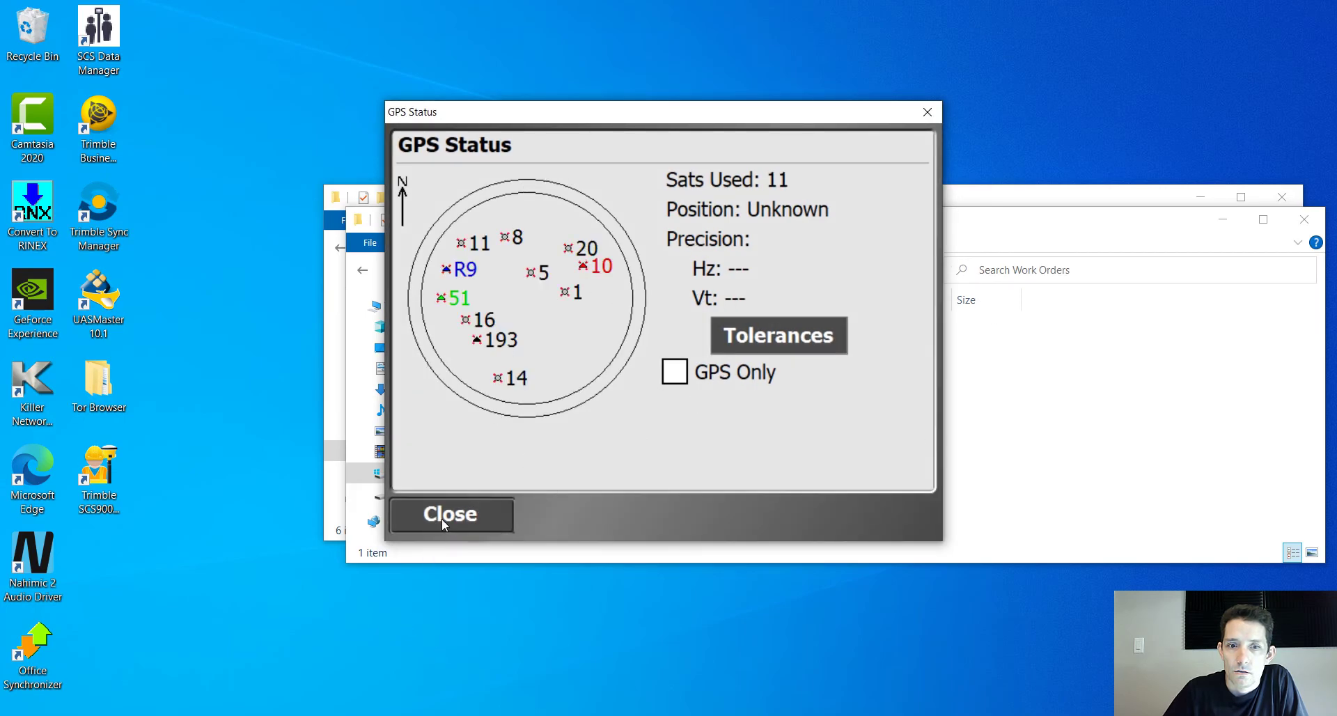
pyautogui.click(443, 519)
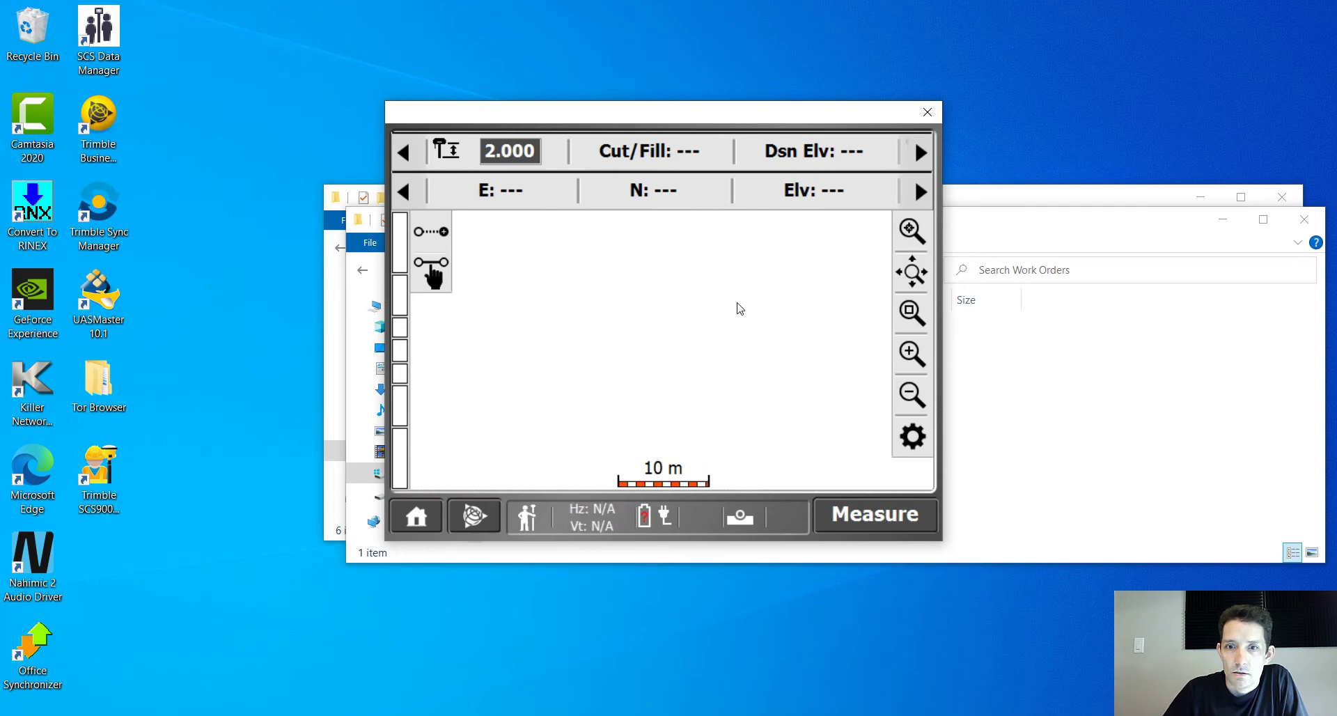
pyautogui.click(875, 517)
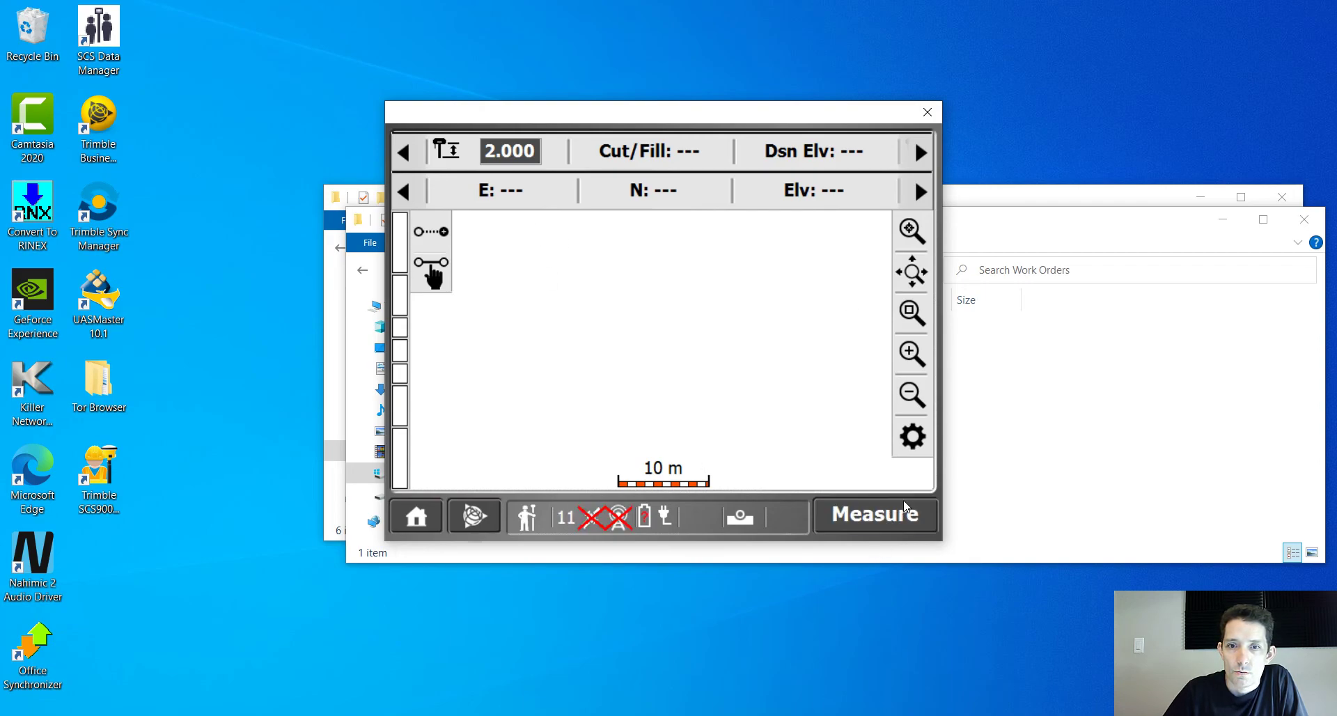